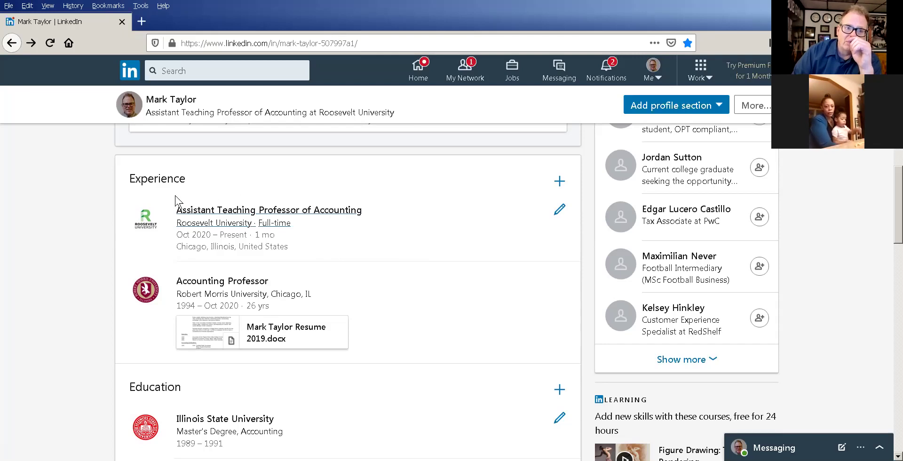
{"action": "left_click_drag", "start_coordinate": [129, 176], "coordinate": [387, 174]}
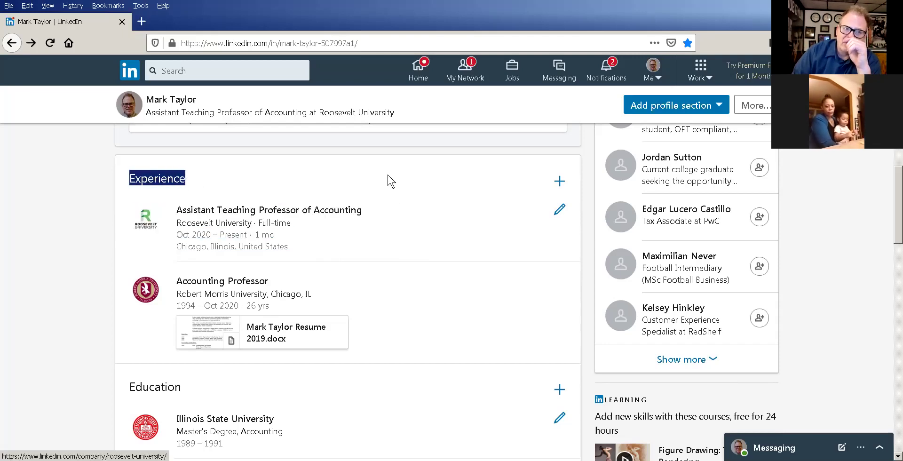
{"action": "left_click", "coordinate": [344, 174]}
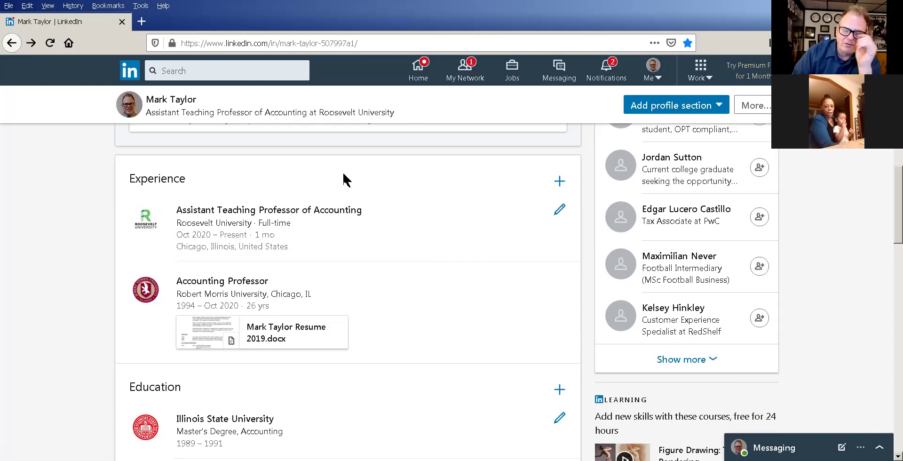
{"action": "scroll", "coordinate": [347, 209], "scroll_direction": "down", "scroll_amount": 1}
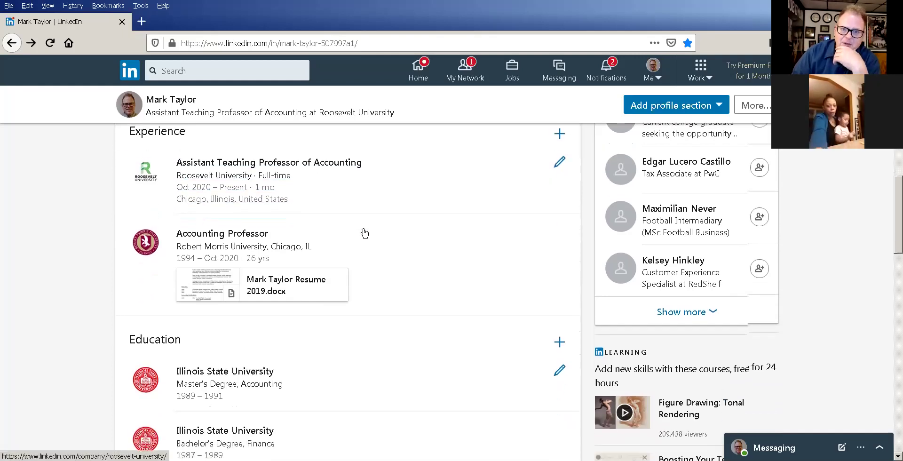
{"action": "scroll", "coordinate": [364, 235], "scroll_direction": "down", "scroll_amount": 2}
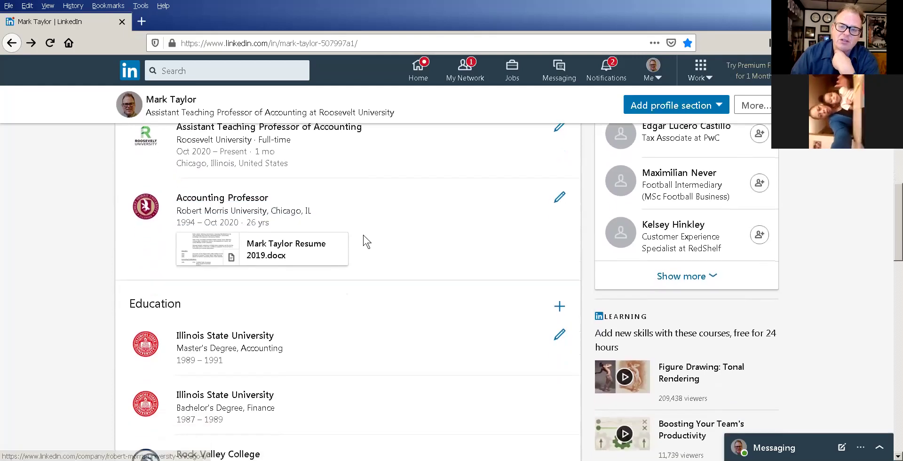
{"action": "scroll", "coordinate": [362, 241], "scroll_direction": "down", "scroll_amount": 2}
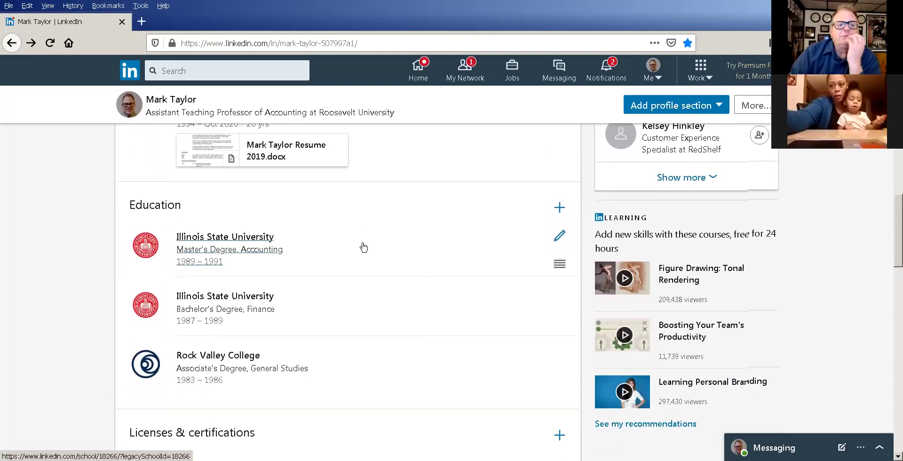
{"action": "scroll", "coordinate": [329, 266], "scroll_direction": "down", "scroll_amount": 3}
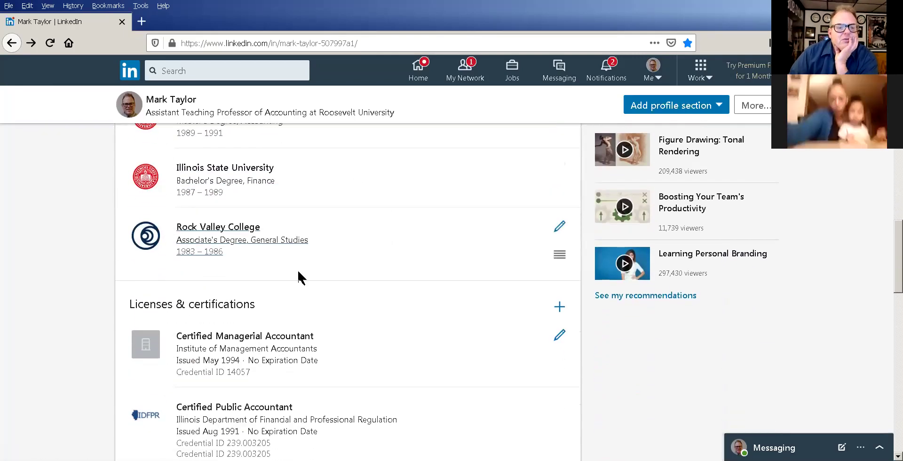
{"action": "scroll", "coordinate": [360, 249], "scroll_direction": "down", "scroll_amount": 2}
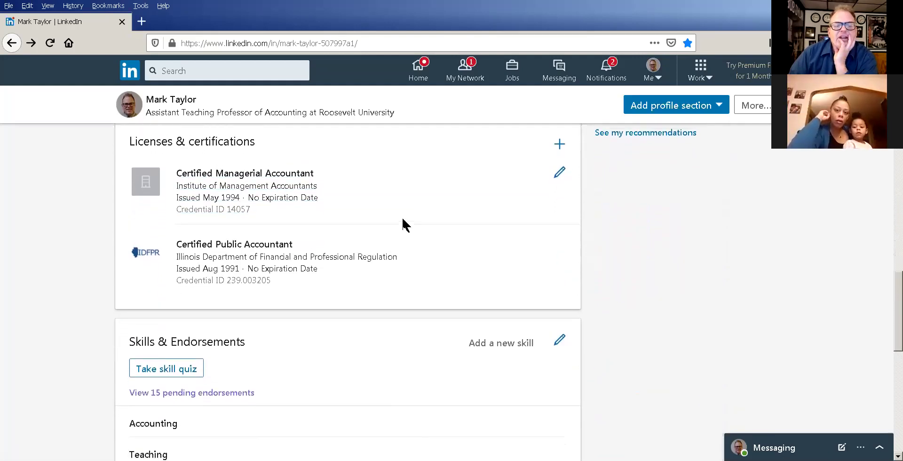
{"action": "scroll", "coordinate": [403, 231], "scroll_direction": "up", "scroll_amount": 1}
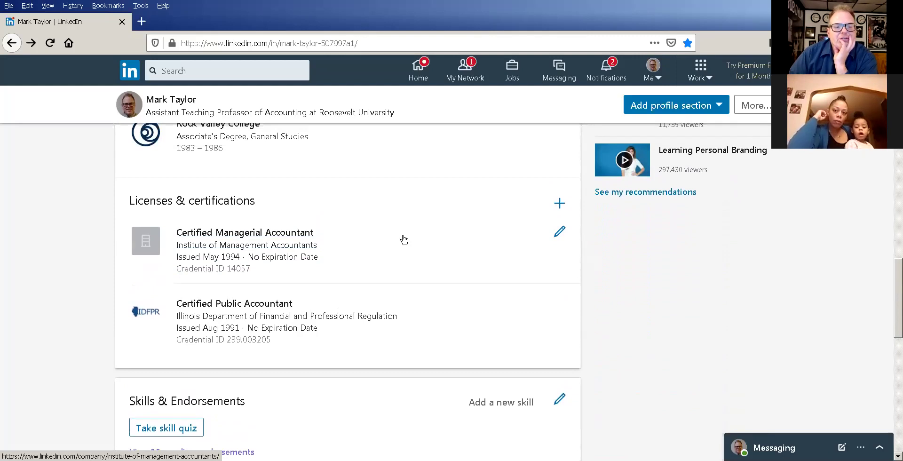
{"action": "scroll", "coordinate": [402, 240], "scroll_direction": "up", "scroll_amount": 1}
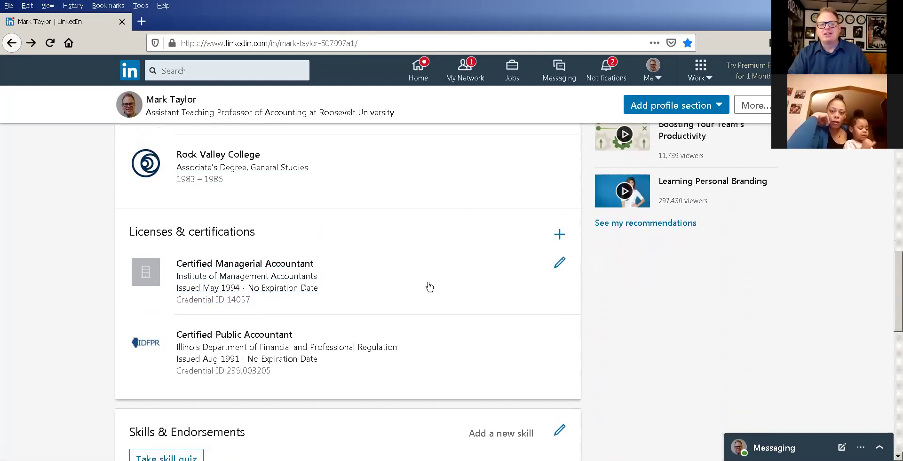
{"action": "scroll", "coordinate": [429, 271], "scroll_direction": "down", "scroll_amount": 1}
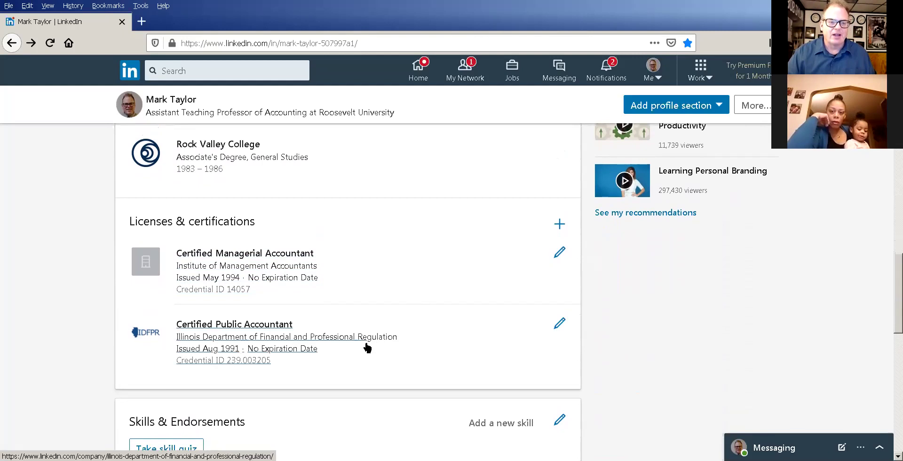
{"action": "scroll", "coordinate": [367, 353], "scroll_direction": "down", "scroll_amount": 2}
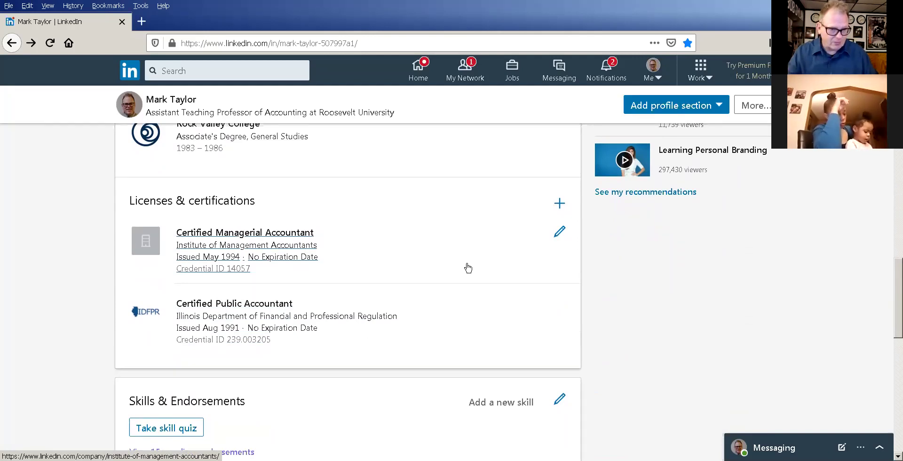
{"action": "scroll", "coordinate": [443, 283], "scroll_direction": "down", "scroll_amount": 1}
{"action": "scroll", "coordinate": [443, 284], "scroll_direction": "down", "scroll_amount": 3}
{"action": "scroll", "coordinate": [448, 274], "scroll_direction": "up", "scroll_amount": 5}
{"action": "scroll", "coordinate": [376, 254], "scroll_direction": "up", "scroll_amount": 3}
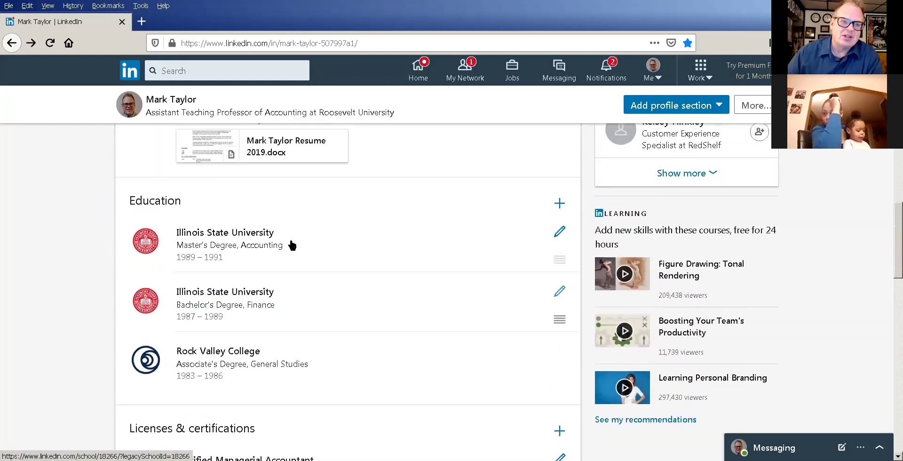
{"action": "scroll", "coordinate": [334, 271], "scroll_direction": "down", "scroll_amount": 7}
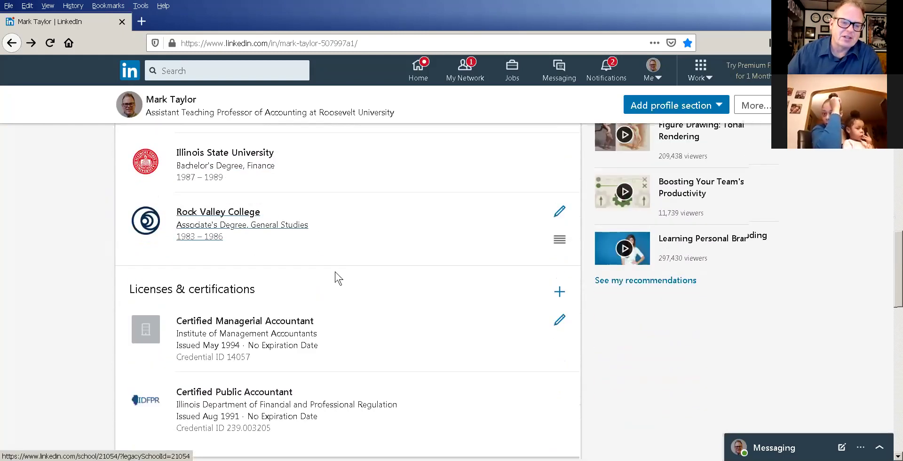
{"action": "scroll", "coordinate": [333, 277], "scroll_direction": "down", "scroll_amount": 1}
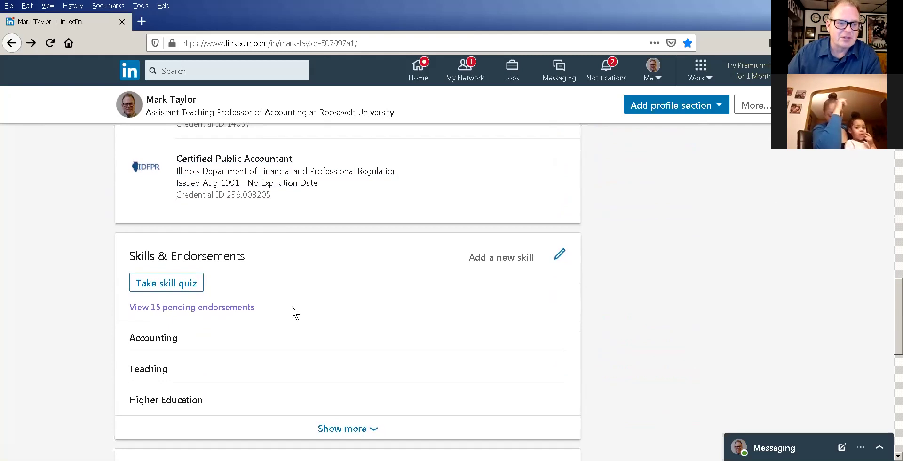
{"action": "scroll", "coordinate": [292, 306], "scroll_direction": "down", "scroll_amount": 2}
{"action": "scroll", "coordinate": [296, 304], "scroll_direction": "down", "scroll_amount": 1}
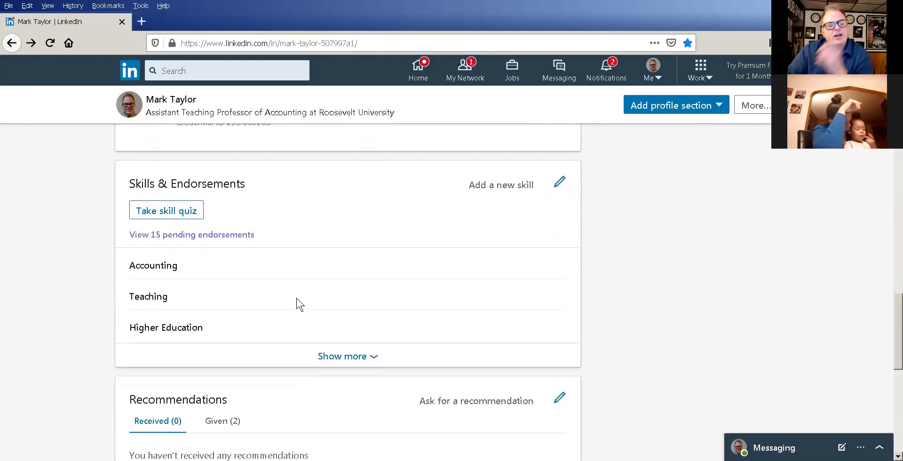
{"action": "scroll", "coordinate": [303, 296], "scroll_direction": "down", "scroll_amount": 1}
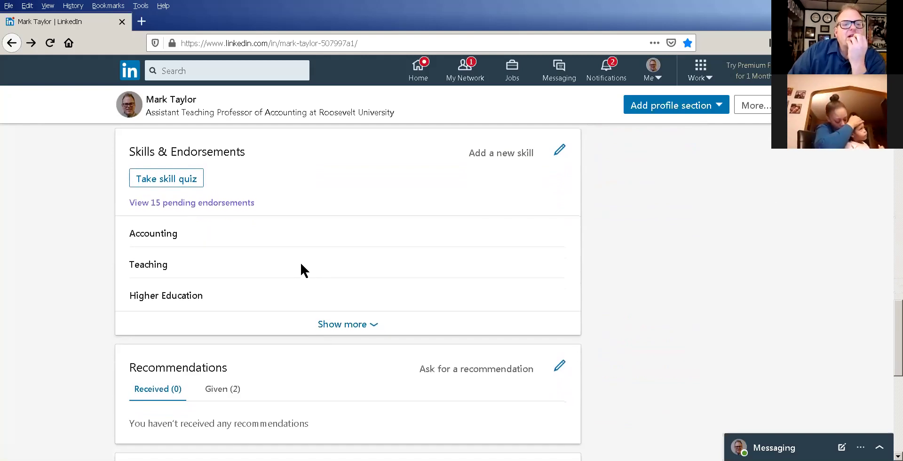
{"action": "scroll", "coordinate": [300, 273], "scroll_direction": "down", "scroll_amount": 1}
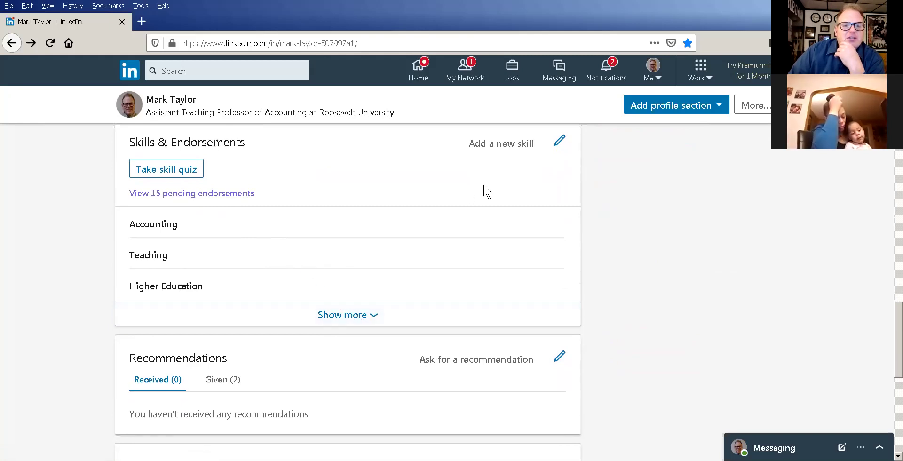
{"action": "scroll", "coordinate": [550, 171], "scroll_direction": "up", "scroll_amount": 1}
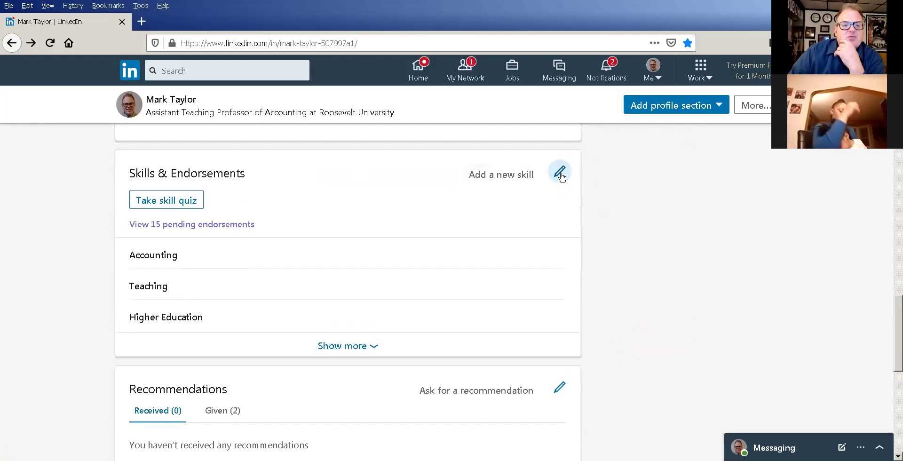
{"action": "left_click", "coordinate": [560, 173]}
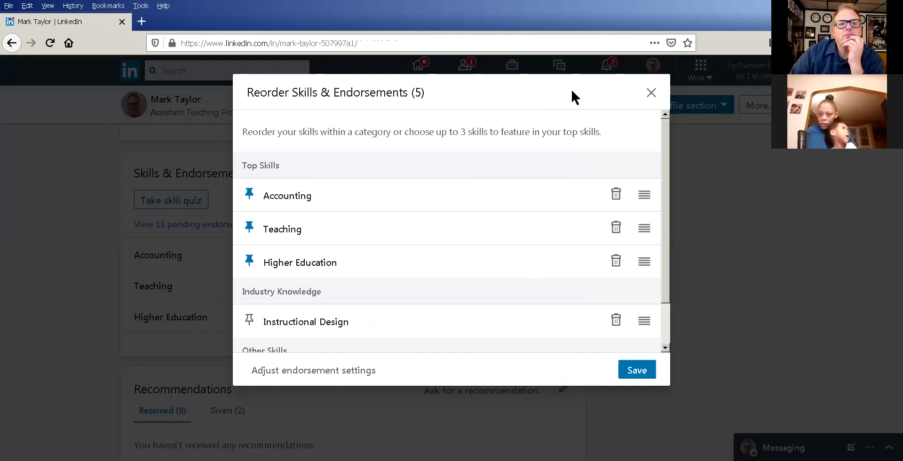
{"action": "left_click", "coordinate": [650, 92]}
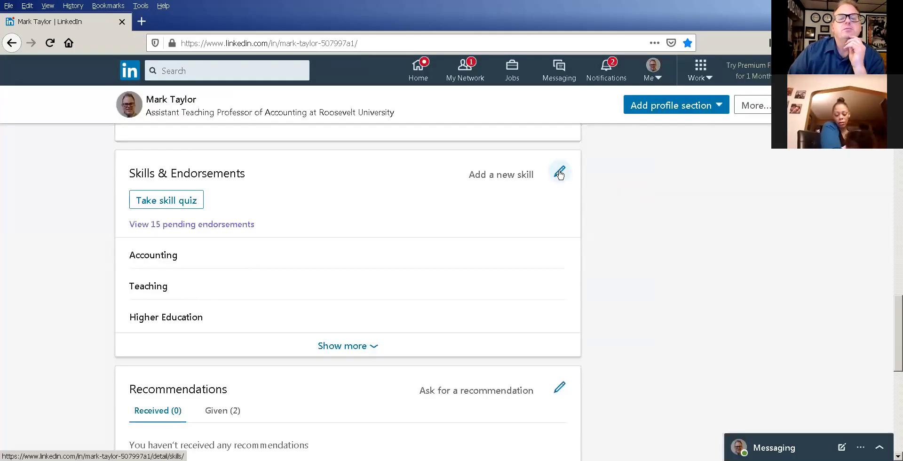
Enter 'Team Leadership' in the Add Skills field and add it to the profile.
{"action": "left_click", "coordinate": [522, 175]}
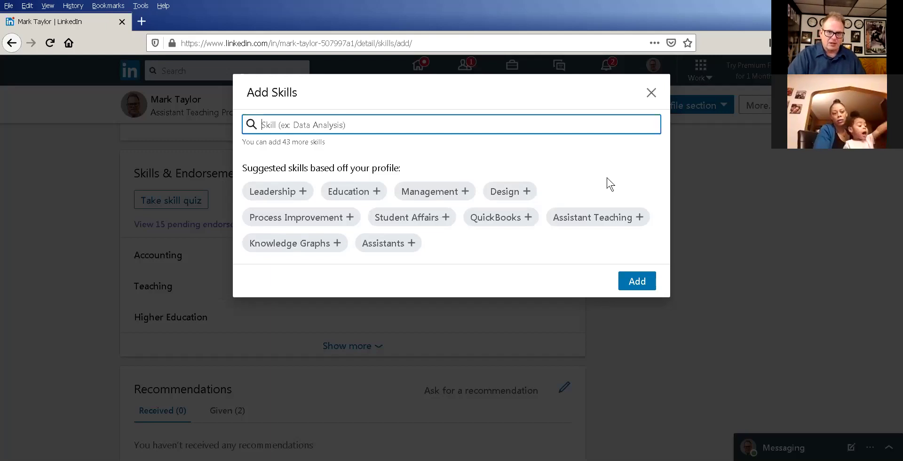
{"action": "type", "text": "Team Leader"}
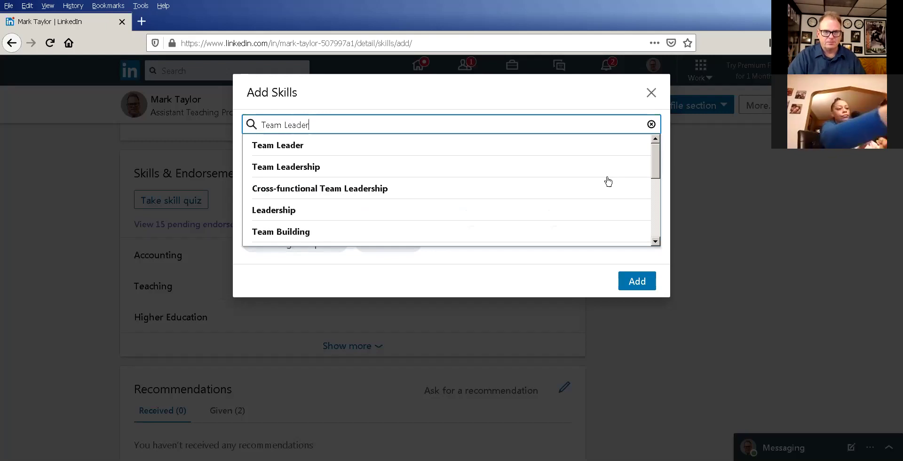
{"action": "type", "text": "ship"}
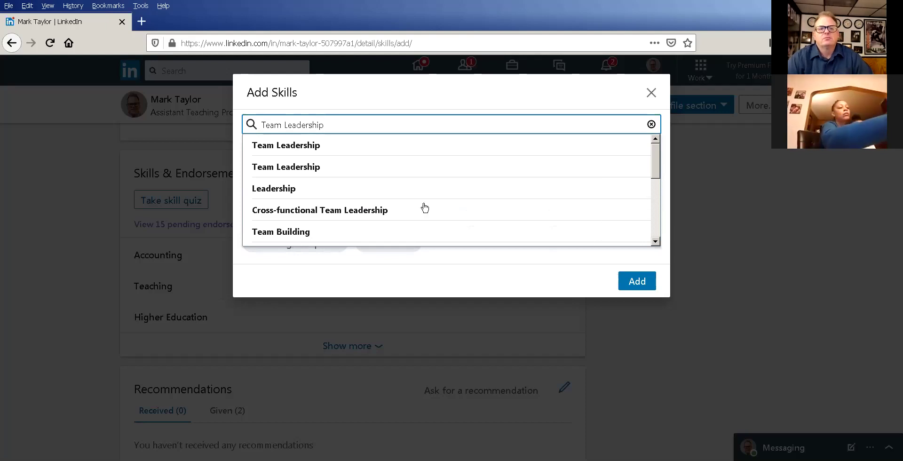
{"action": "left_click", "coordinate": [637, 281]}
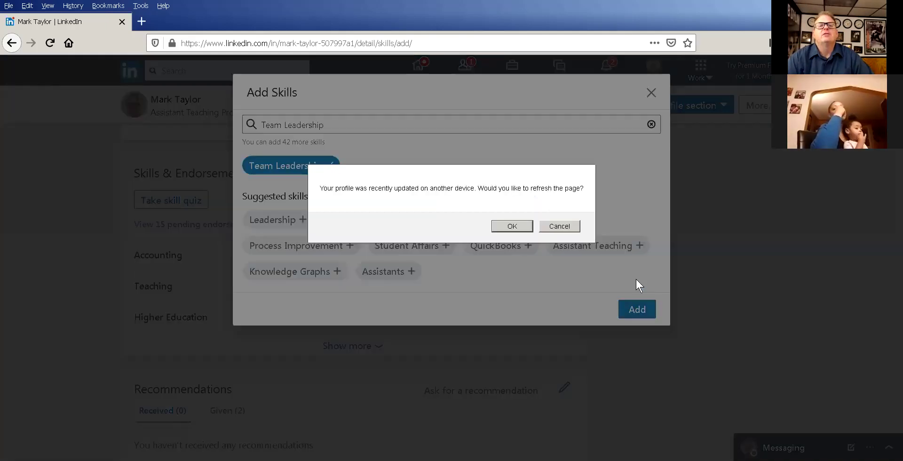
Accept the page refresh, then enter 'Team Player' and submit it as another skill.
{"action": "left_click", "coordinate": [523, 225]}
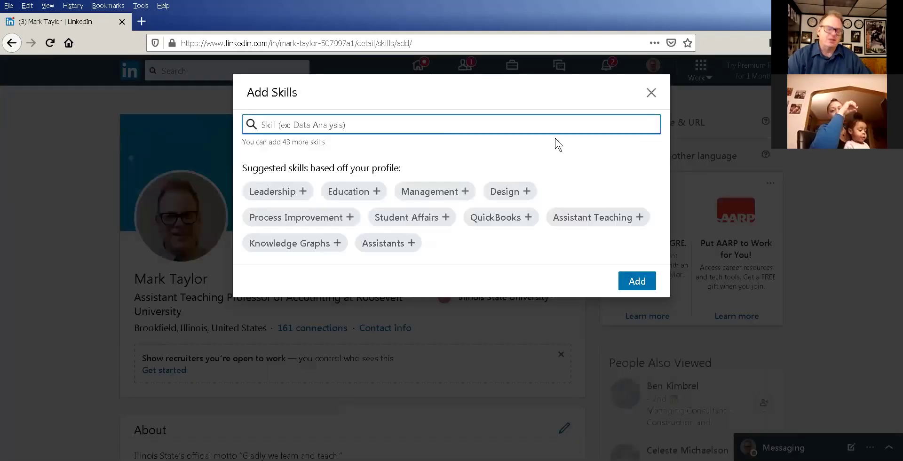
{"action": "type", "text": "Te"}
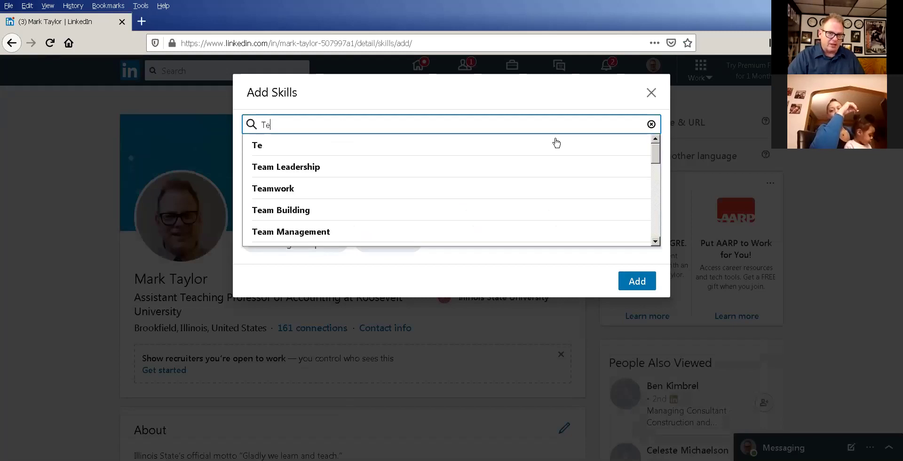
{"action": "type", "text": "am Pl"}
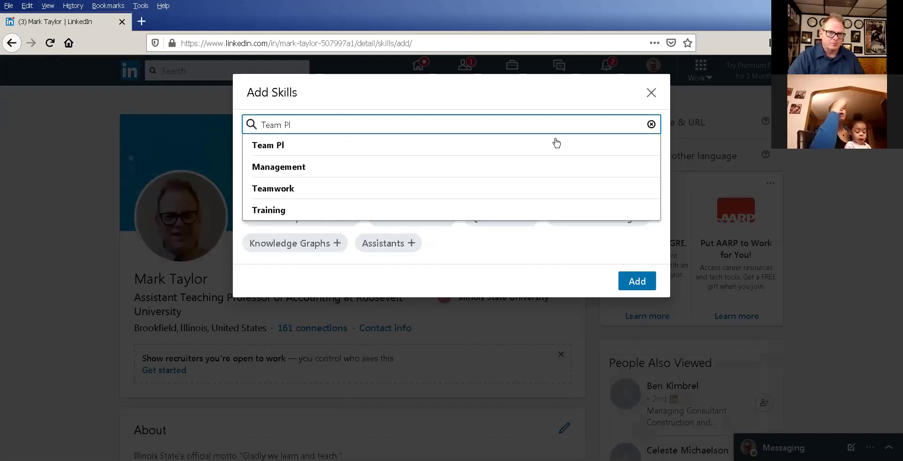
{"action": "type", "text": "ayer"}
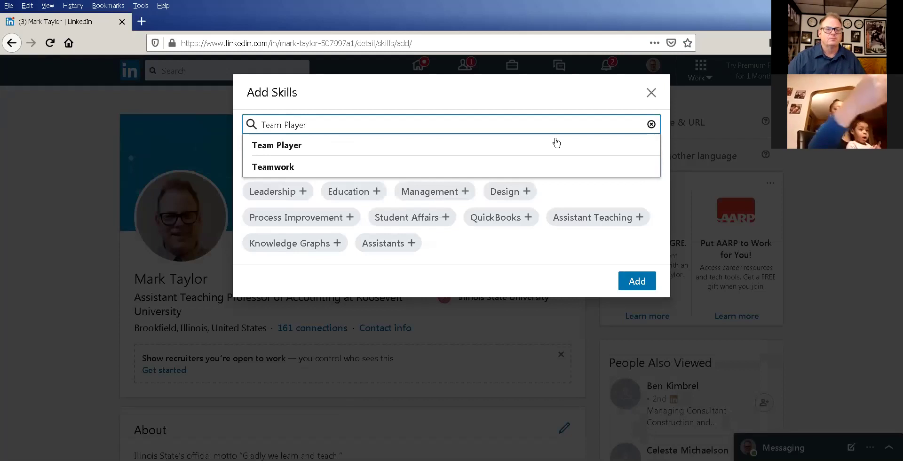
{"action": "left_click", "coordinate": [636, 282]}
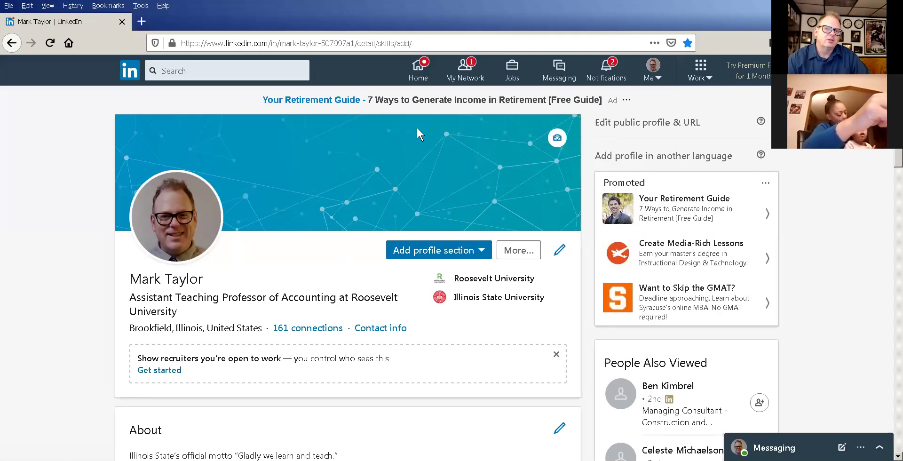
Scroll past About, Experience and Education to reach Skills & Endorsements.
{"action": "scroll", "coordinate": [418, 129], "scroll_direction": "down", "scroll_amount": 7}
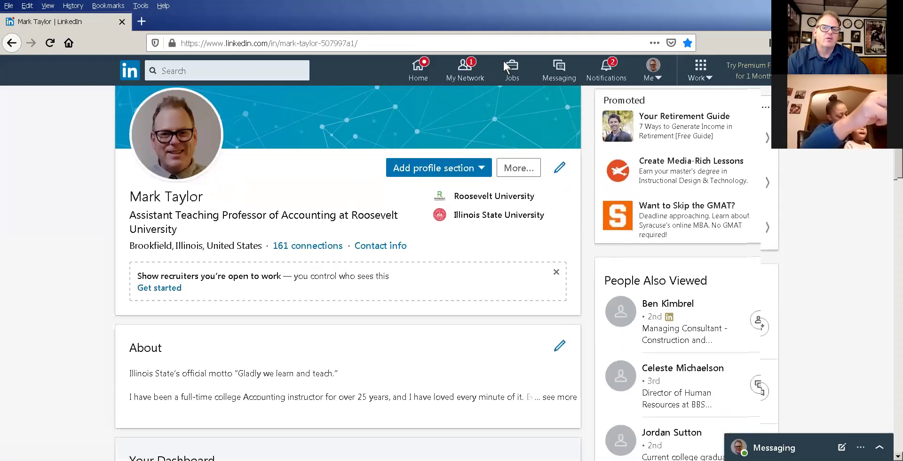
{"action": "scroll", "coordinate": [462, 263], "scroll_direction": "down", "scroll_amount": 13}
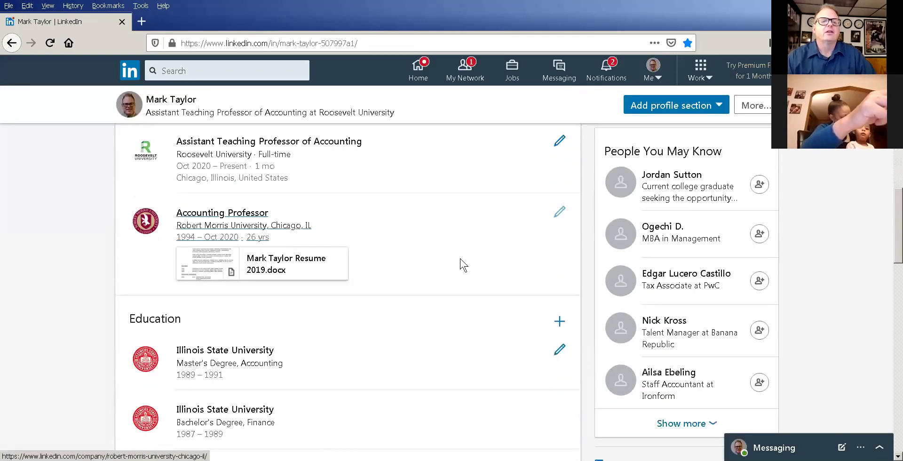
{"action": "scroll", "coordinate": [465, 254], "scroll_direction": "down", "scroll_amount": 3}
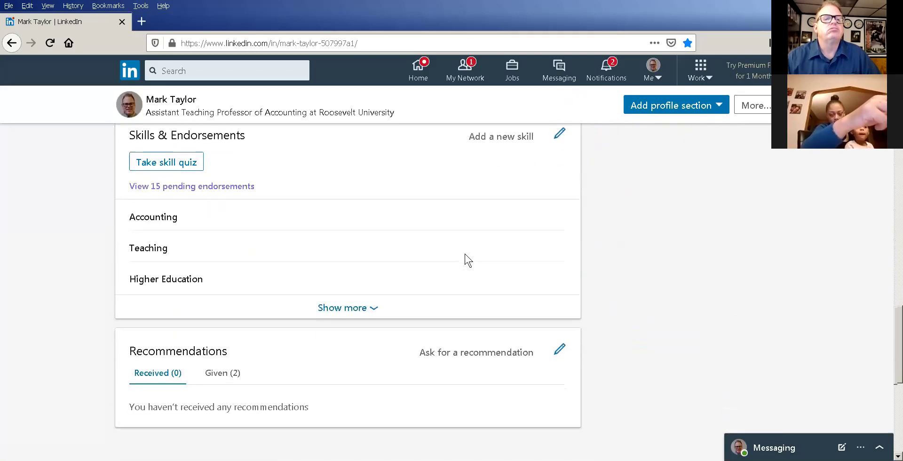
{"action": "scroll", "coordinate": [473, 254], "scroll_direction": "up", "scroll_amount": 1}
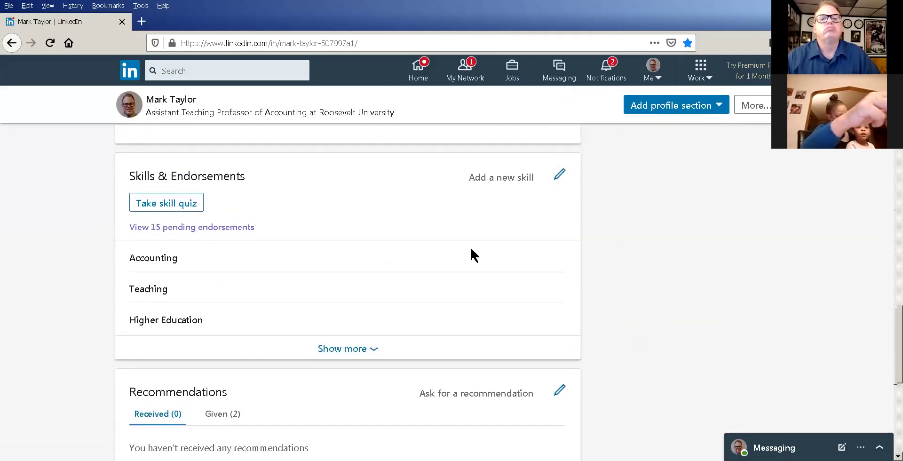
{"action": "left_click", "coordinate": [519, 181]}
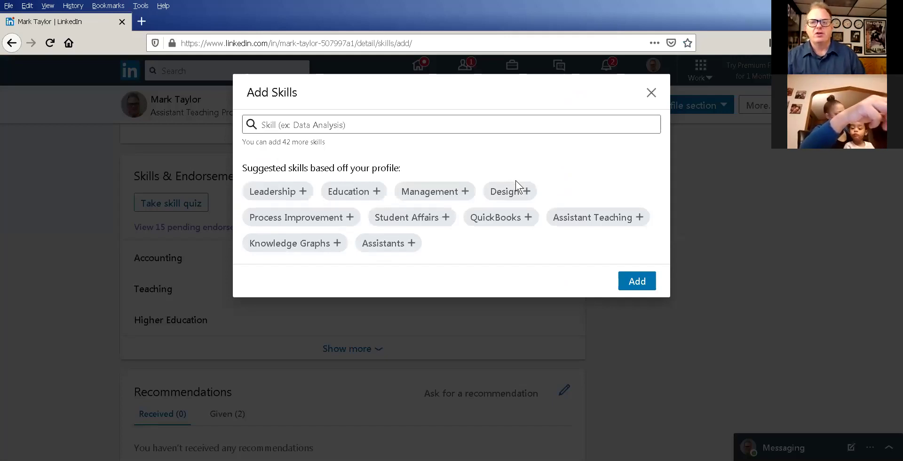
{"action": "left_click", "coordinate": [360, 126]}
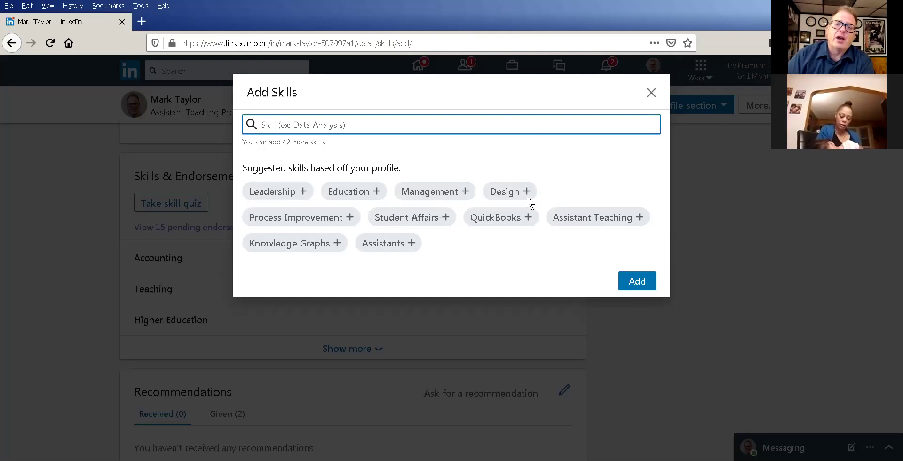
{"action": "left_click", "coordinate": [651, 92]}
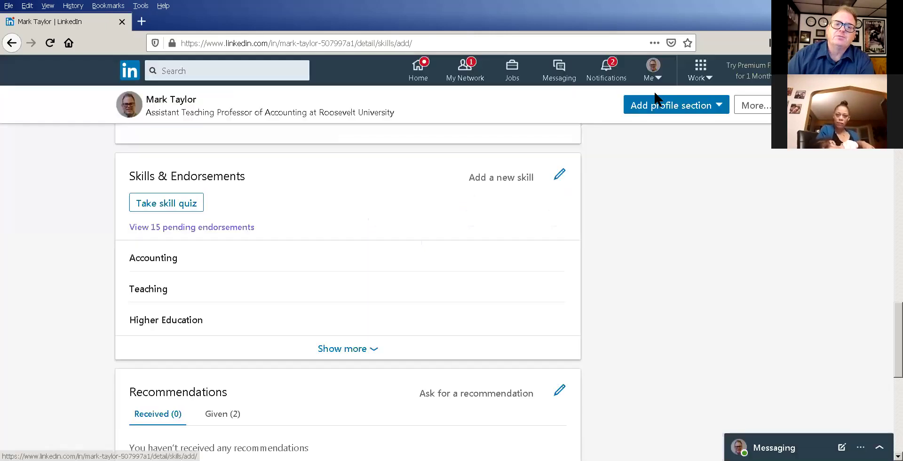
Expand Skills & Endorsements and browse it to find Team Player under Other Skills.
{"action": "left_click", "coordinate": [348, 354]}
{"action": "scroll", "coordinate": [392, 276], "scroll_direction": "down", "scroll_amount": 2}
{"action": "scroll", "coordinate": [394, 275], "scroll_direction": "down", "scroll_amount": 3}
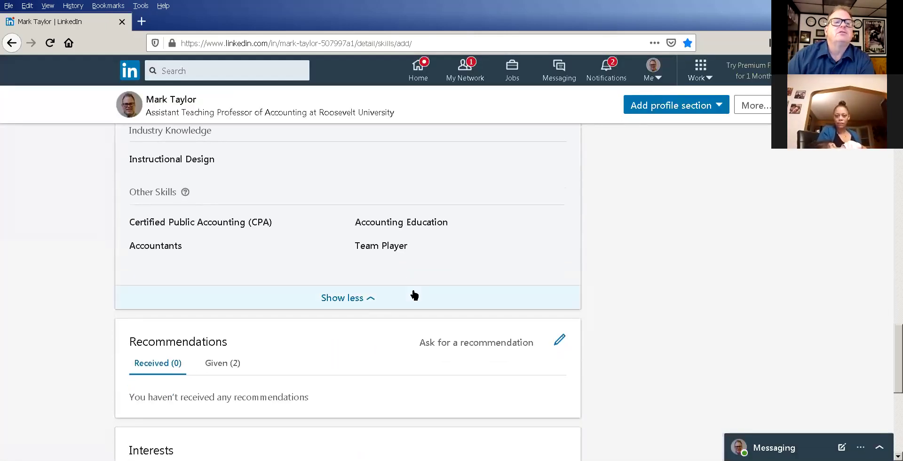
{"action": "scroll", "coordinate": [420, 280], "scroll_direction": "up", "scroll_amount": 1}
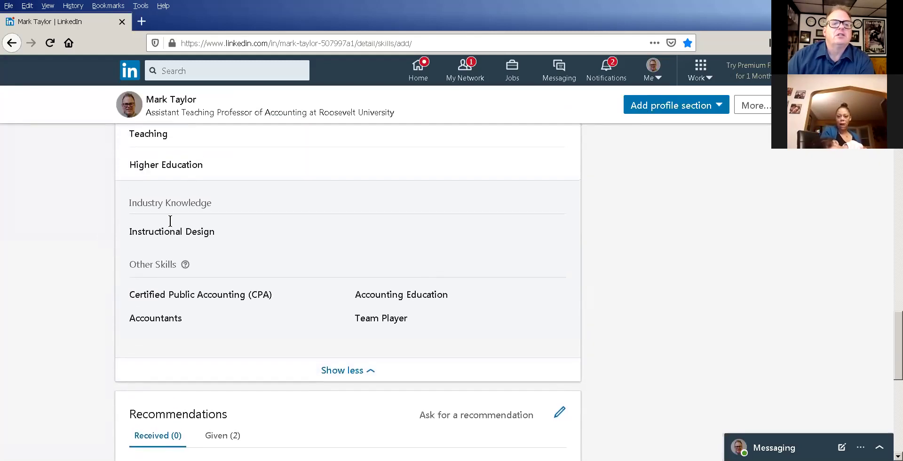
{"action": "scroll", "coordinate": [381, 251], "scroll_direction": "up", "scroll_amount": 1}
{"action": "scroll", "coordinate": [383, 257], "scroll_direction": "up", "scroll_amount": 1}
{"action": "scroll", "coordinate": [443, 244], "scroll_direction": "up", "scroll_amount": 1}
{"action": "scroll", "coordinate": [443, 244], "scroll_direction": "down", "scroll_amount": 4}
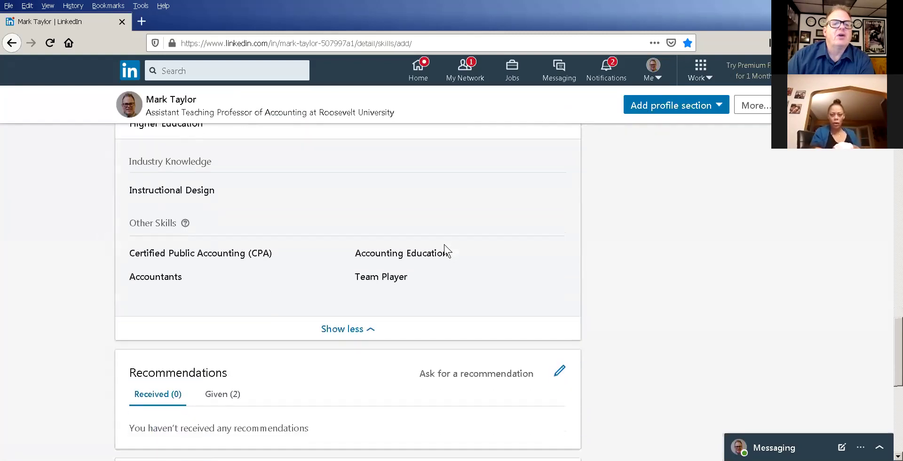
{"action": "scroll", "coordinate": [444, 244], "scroll_direction": "down", "scroll_amount": 4}
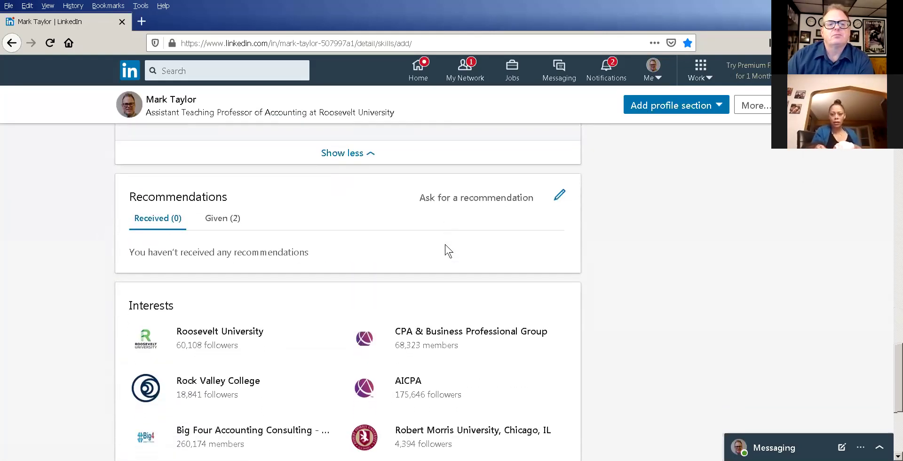
{"action": "scroll", "coordinate": [445, 244], "scroll_direction": "up", "scroll_amount": 3}
{"action": "scroll", "coordinate": [448, 249], "scroll_direction": "up", "scroll_amount": 6}
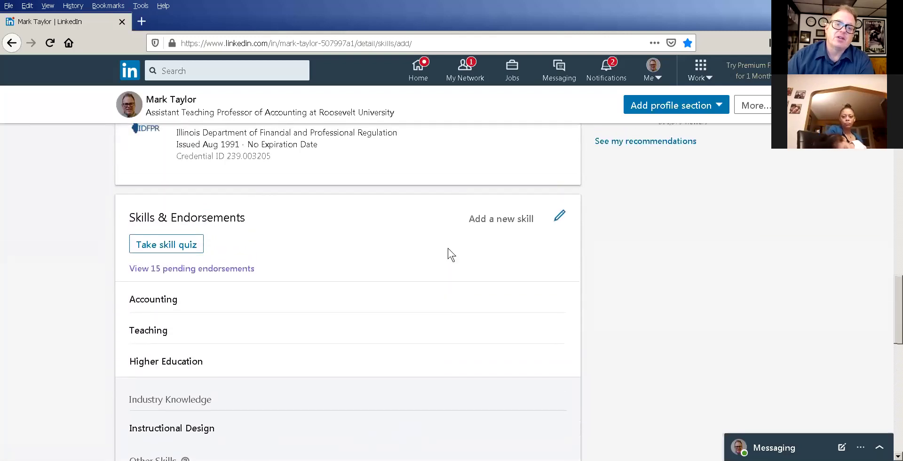
{"action": "scroll", "coordinate": [447, 247], "scroll_direction": "up", "scroll_amount": 1}
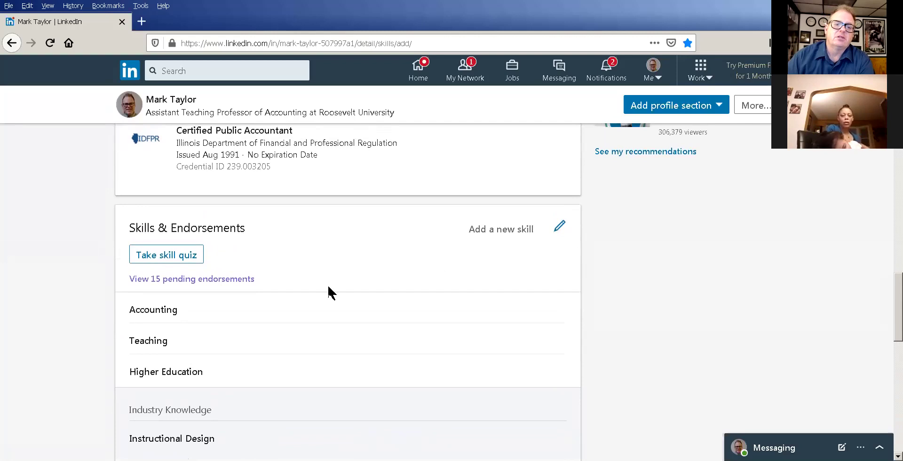
{"action": "scroll", "coordinate": [442, 252], "scroll_direction": "down", "scroll_amount": 6}
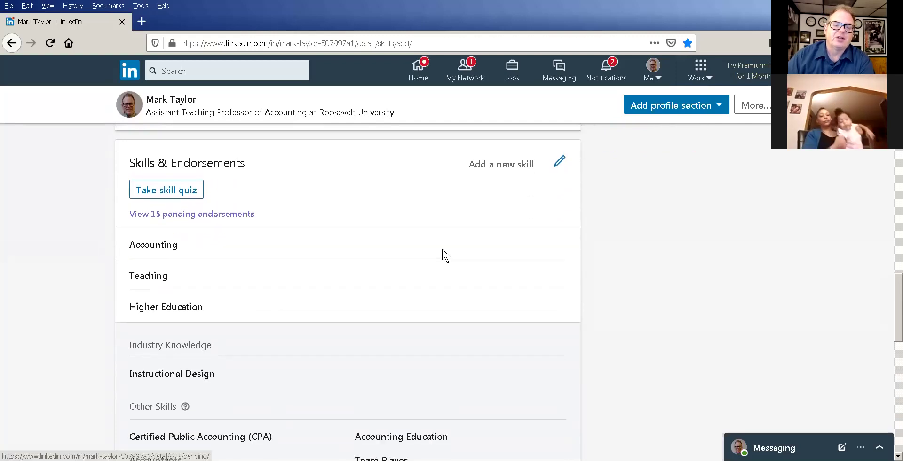
{"action": "scroll", "coordinate": [442, 248], "scroll_direction": "down", "scroll_amount": 2}
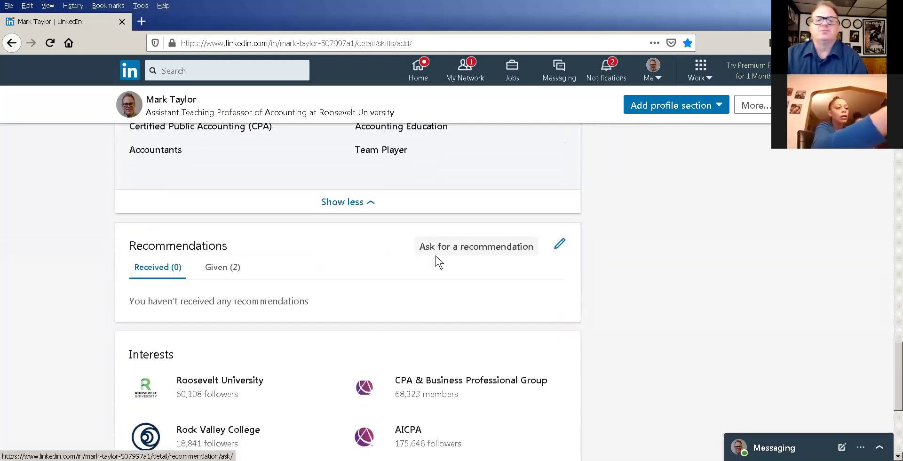
{"action": "left_click", "coordinate": [457, 242]}
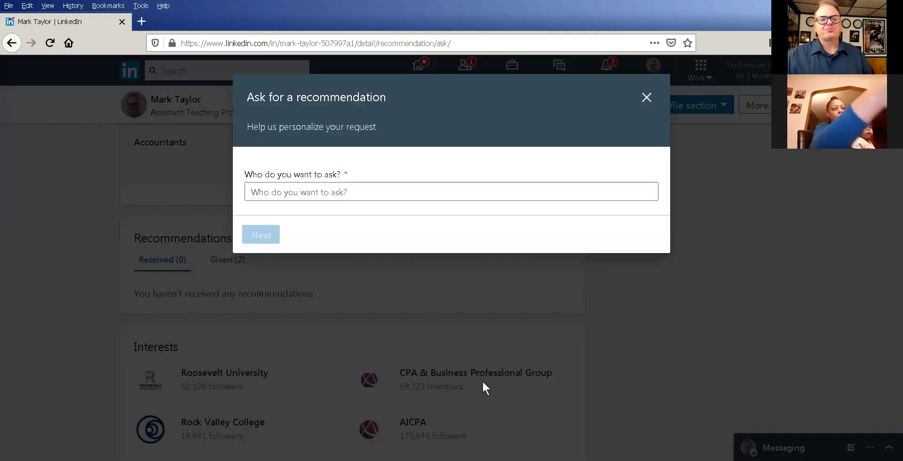
{"action": "left_click", "coordinate": [369, 196]}
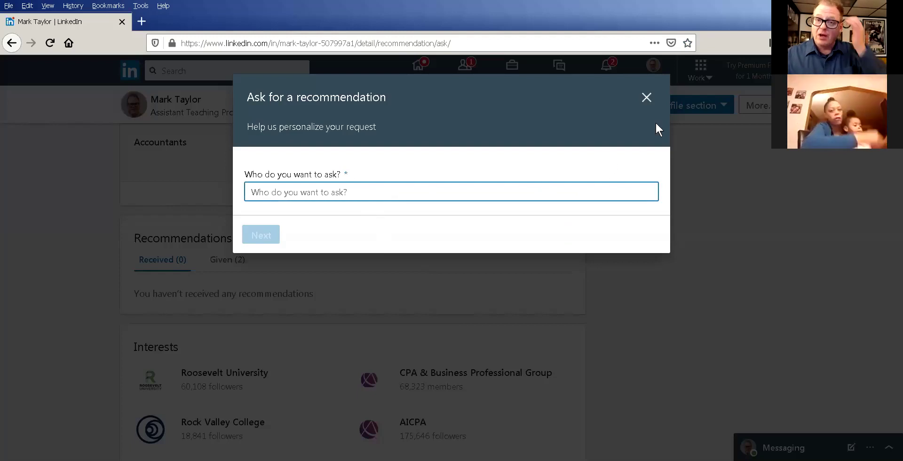
{"action": "left_click", "coordinate": [647, 97]}
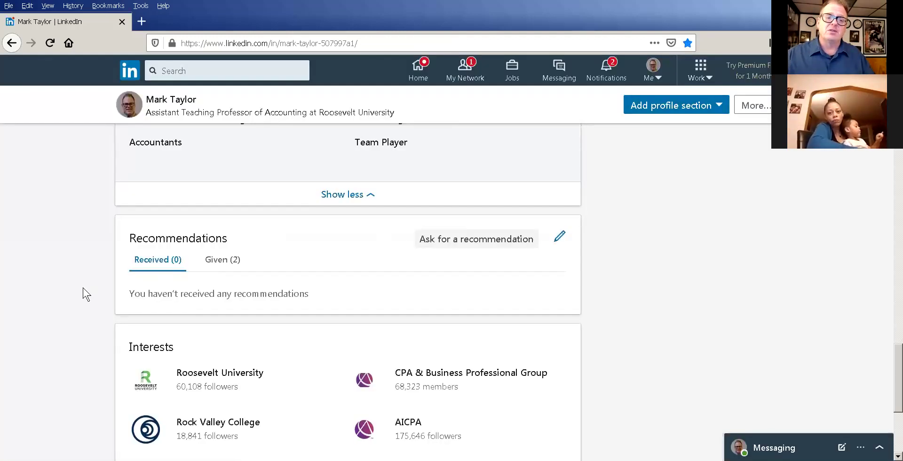
Scroll from Interests back up to the cover photo, headline and 161 connections.
{"action": "scroll", "coordinate": [148, 315], "scroll_direction": "down", "scroll_amount": 4}
{"action": "scroll", "coordinate": [256, 292], "scroll_direction": "up", "scroll_amount": 1}
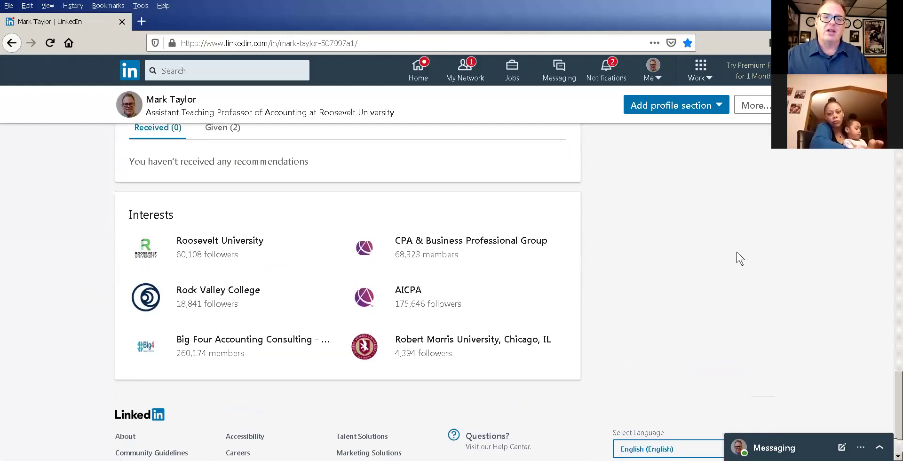
{"action": "scroll", "coordinate": [461, 273], "scroll_direction": "up", "scroll_amount": 7}
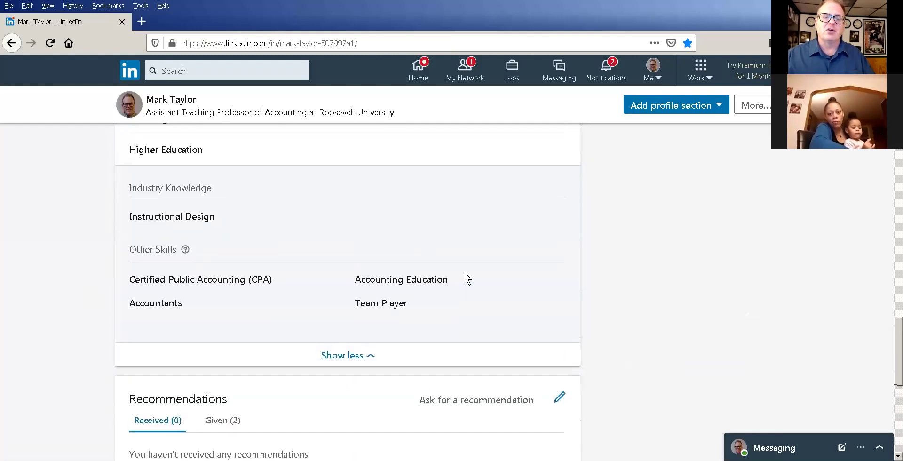
{"action": "scroll", "coordinate": [622, 272], "scroll_direction": "up", "scroll_amount": 8}
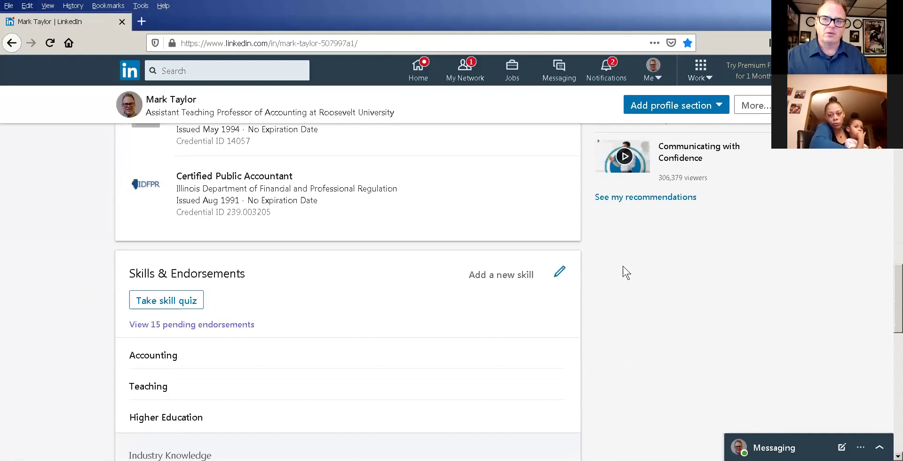
{"action": "scroll", "coordinate": [625, 264], "scroll_direction": "up", "scroll_amount": 8}
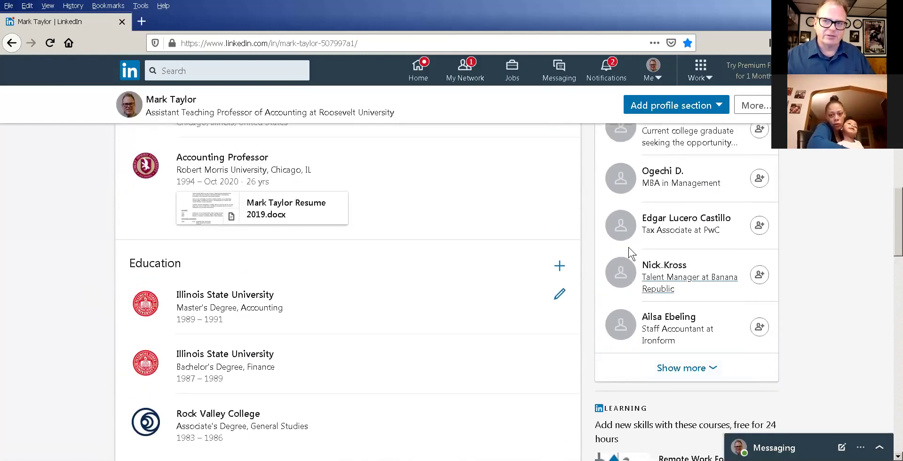
{"action": "scroll", "coordinate": [629, 244], "scroll_direction": "up", "scroll_amount": 8}
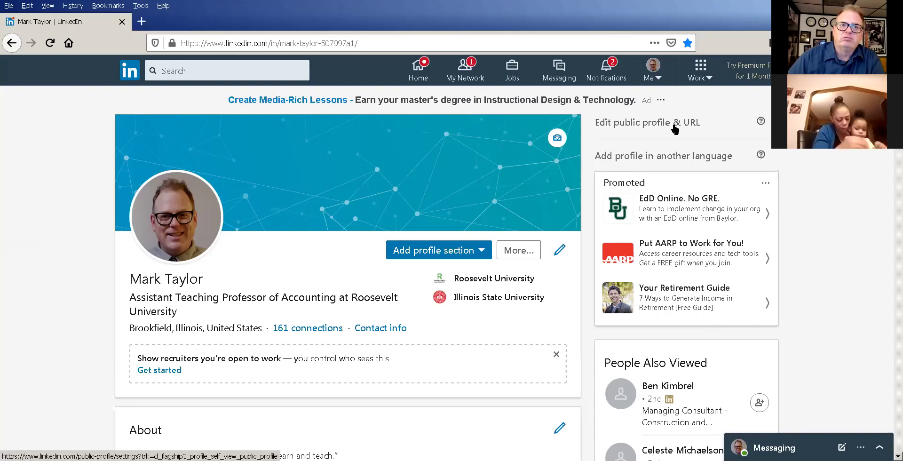
{"action": "scroll", "coordinate": [677, 173], "scroll_direction": "down", "scroll_amount": 3}
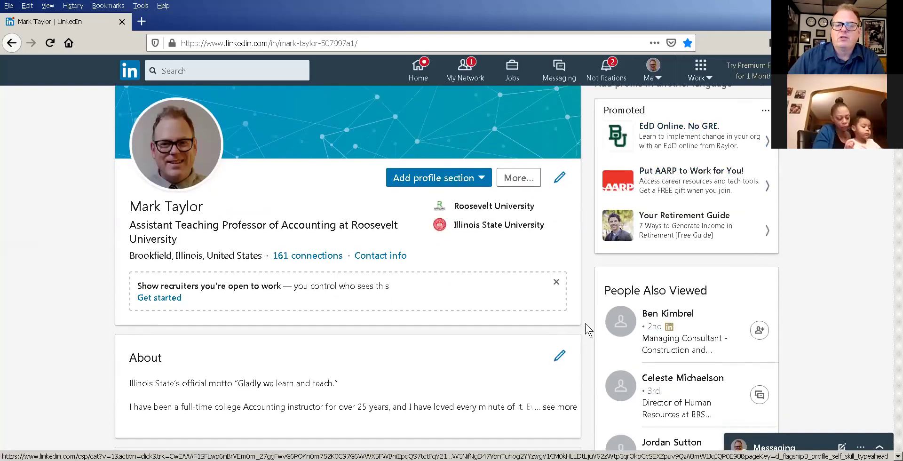
{"action": "scroll", "coordinate": [574, 382], "scroll_direction": "down", "scroll_amount": 1}
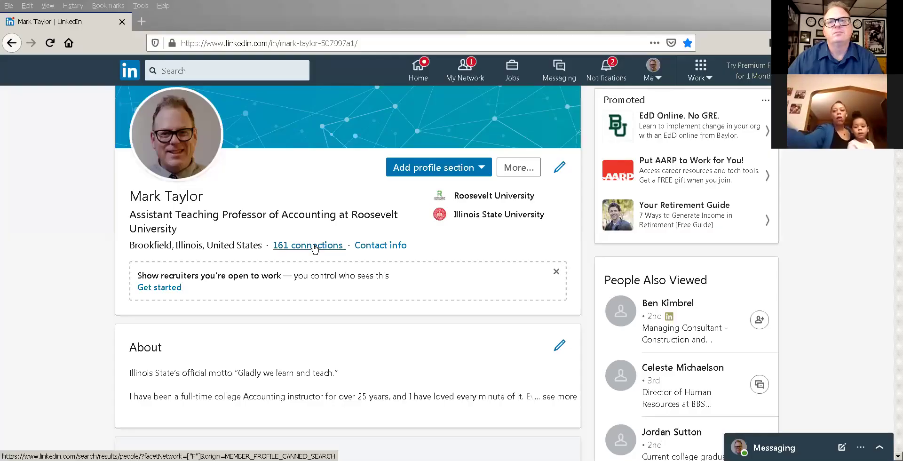
{"action": "left_click", "coordinate": [313, 205]}
{"action": "scroll", "coordinate": [313, 205], "scroll_direction": "up", "scroll_amount": 1}
{"action": "scroll", "coordinate": [313, 205], "scroll_direction": "down", "scroll_amount": 1}
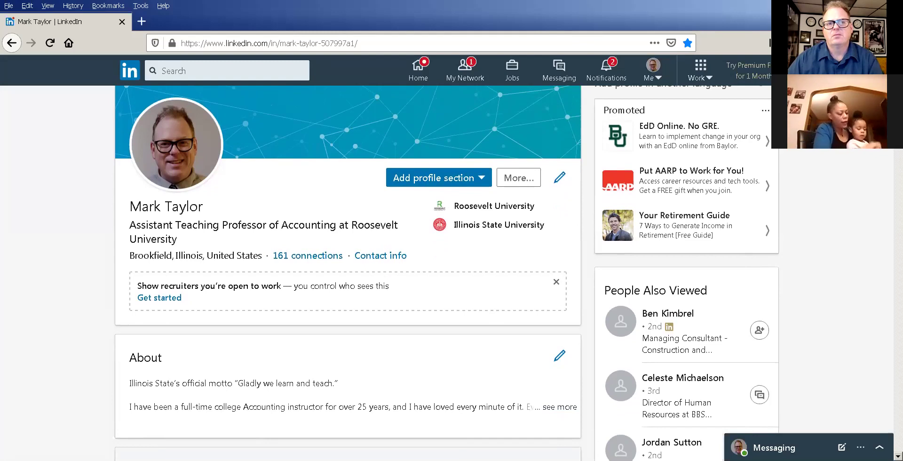
{"action": "scroll", "coordinate": [466, 309], "scroll_direction": "up", "scroll_amount": 2}
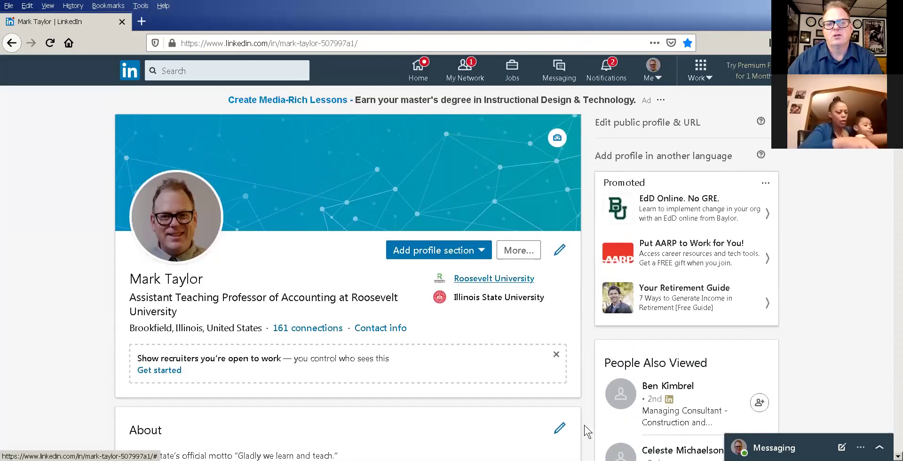
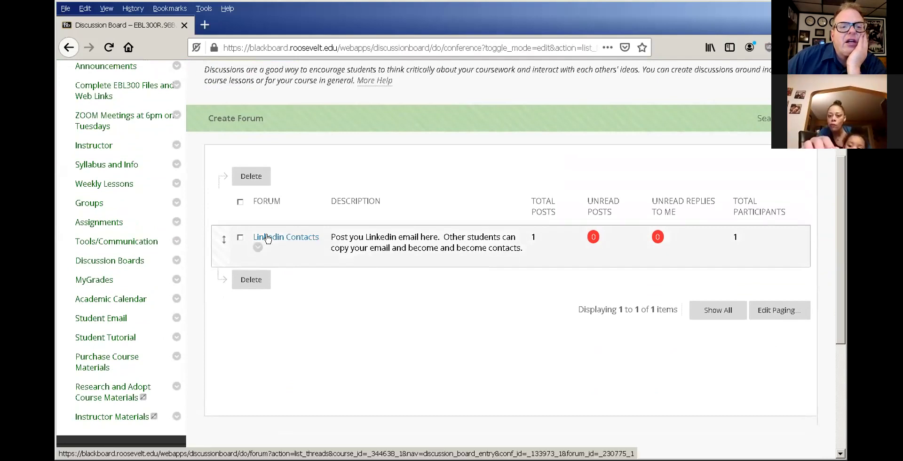
Open the Linkedin Contacts forum, briefly start a new thread, then cancel back to the thread list.
{"action": "left_click", "coordinate": [268, 237]}
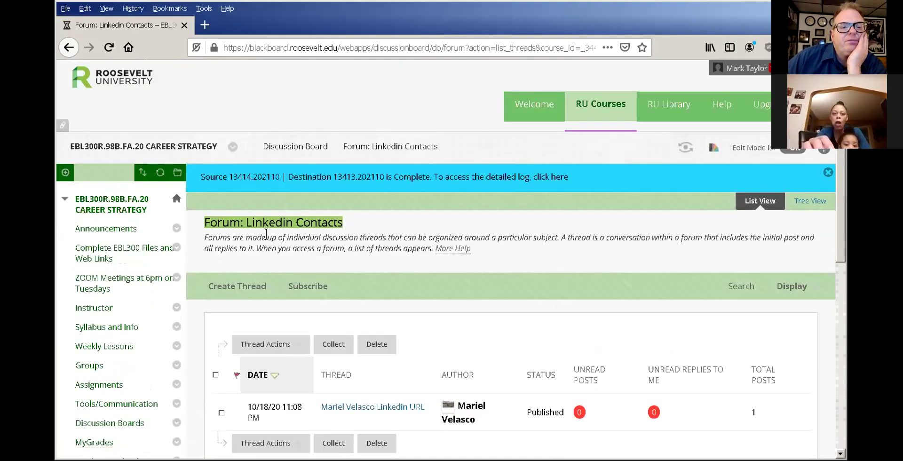
{"action": "scroll", "coordinate": [344, 352], "scroll_direction": "down", "scroll_amount": 2}
{"action": "scroll", "coordinate": [343, 352], "scroll_direction": "down", "scroll_amount": 1}
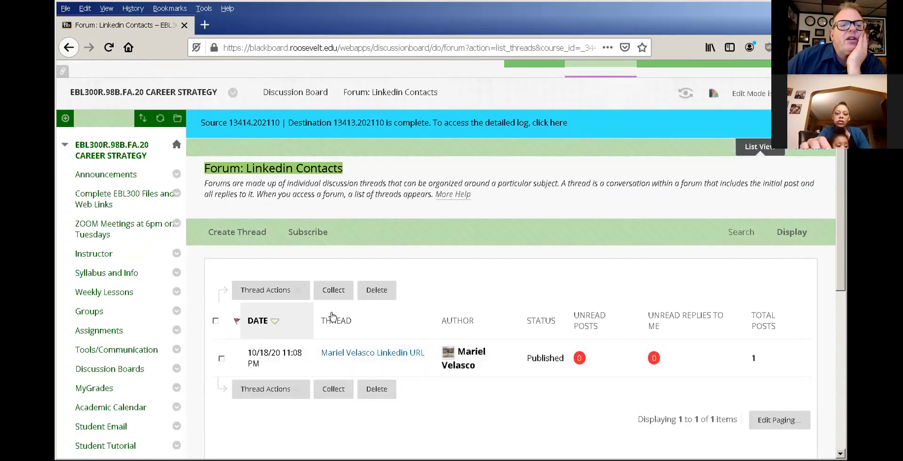
{"action": "left_click", "coordinate": [244, 233]}
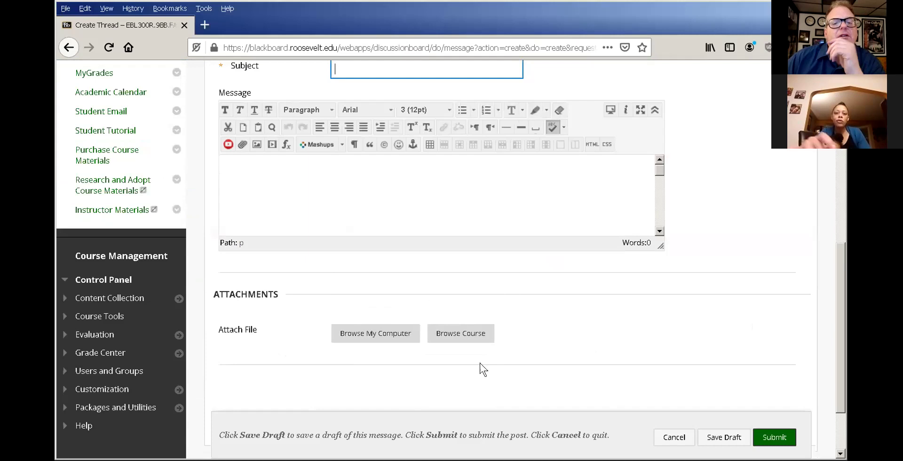
{"action": "left_click", "coordinate": [677, 438]}
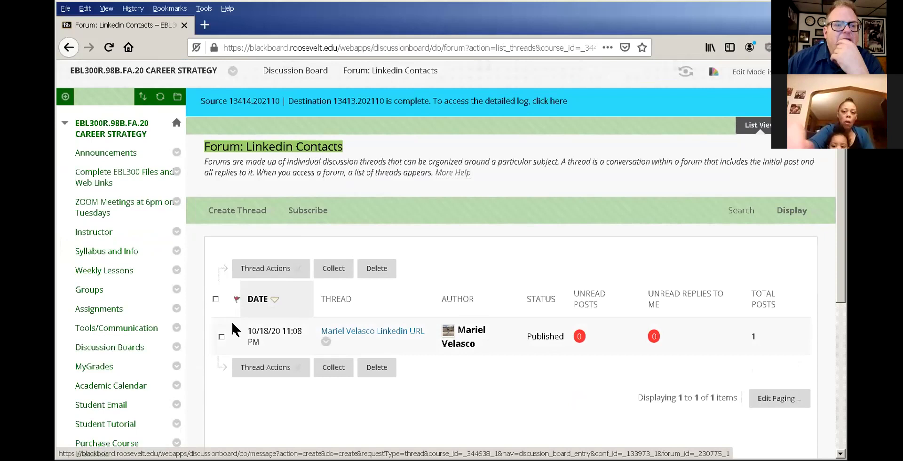
{"action": "scroll", "coordinate": [237, 210], "scroll_direction": "down", "scroll_amount": 2}
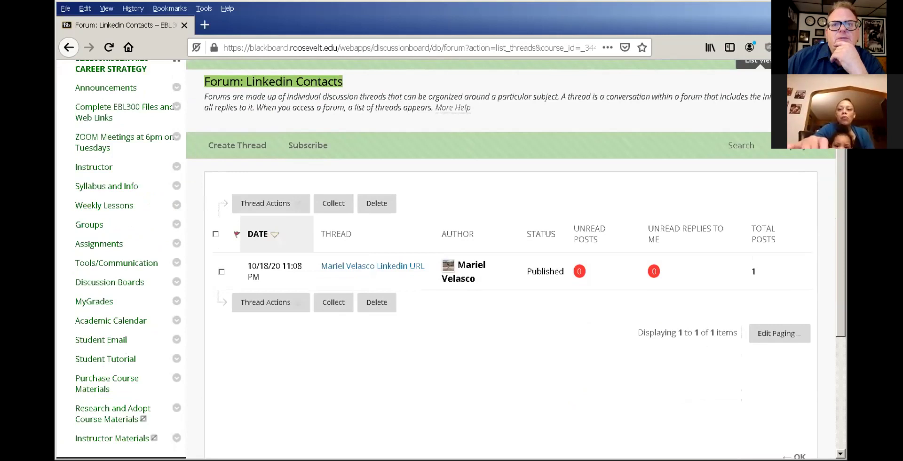
Maximize and restore the browser window, then open and close the Thread Actions menu.
{"action": "double_click", "coordinate": [736, 4]}
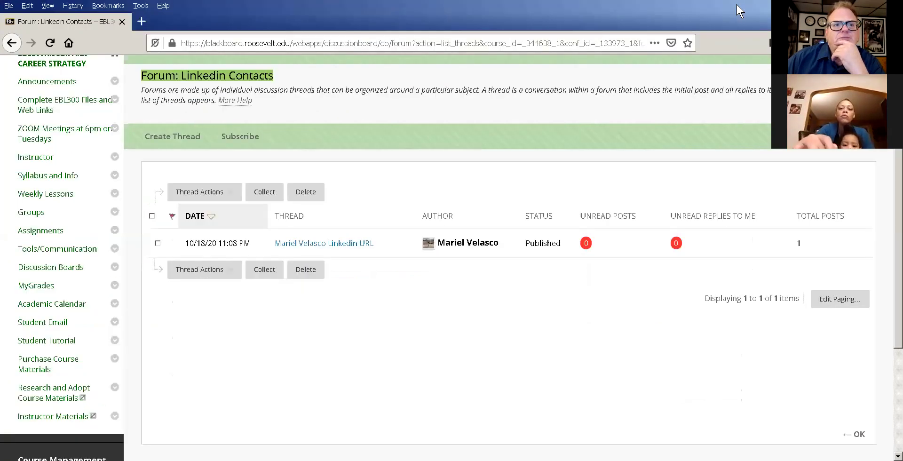
{"action": "key", "text": "super+Down"}
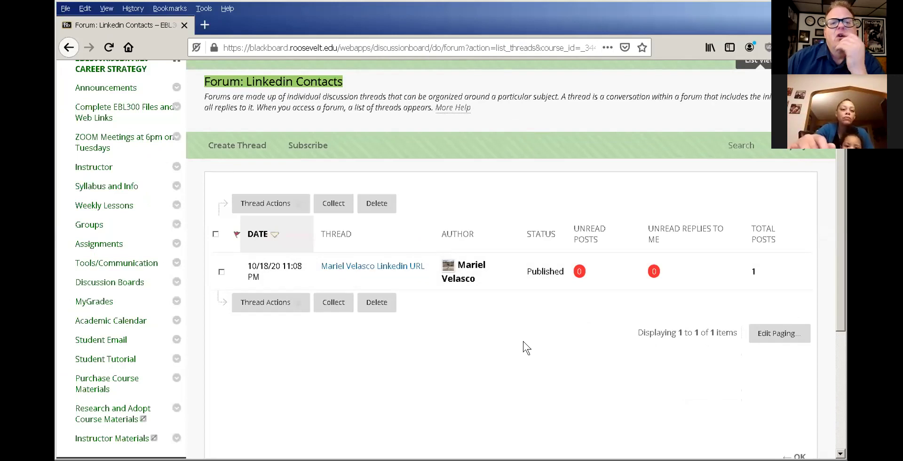
{"action": "left_click", "coordinate": [270, 301]}
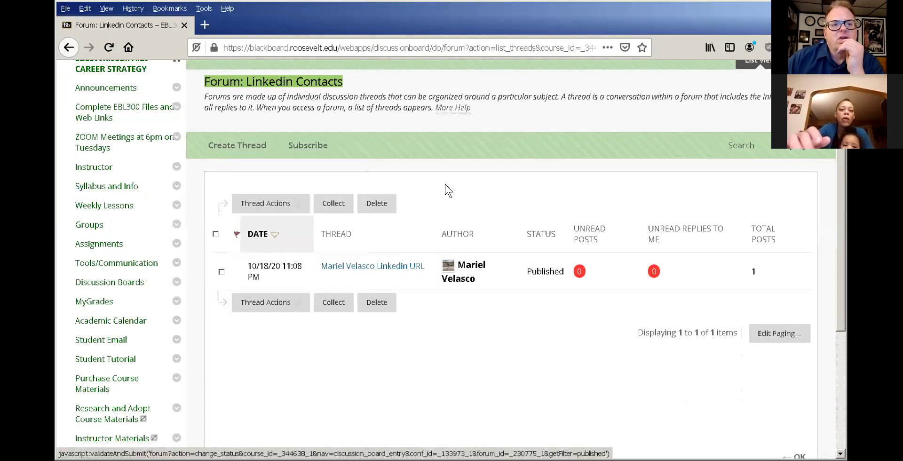
{"action": "left_click", "coordinate": [254, 200]}
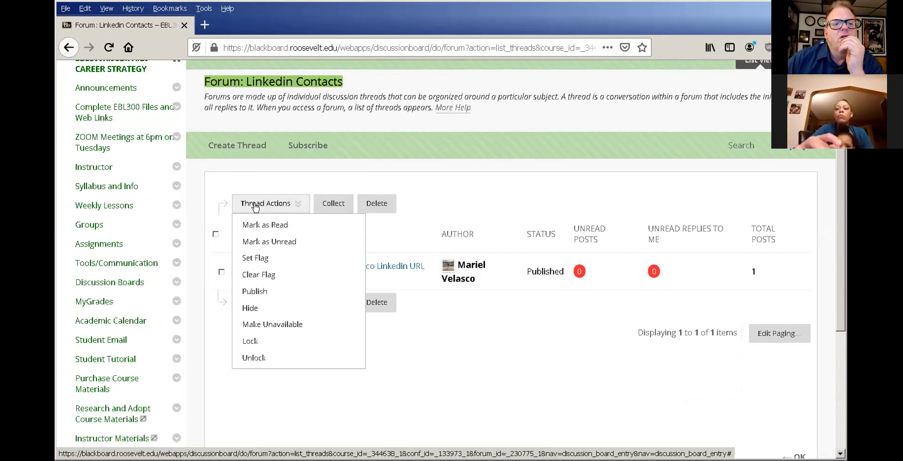
{"action": "left_click", "coordinate": [260, 197]}
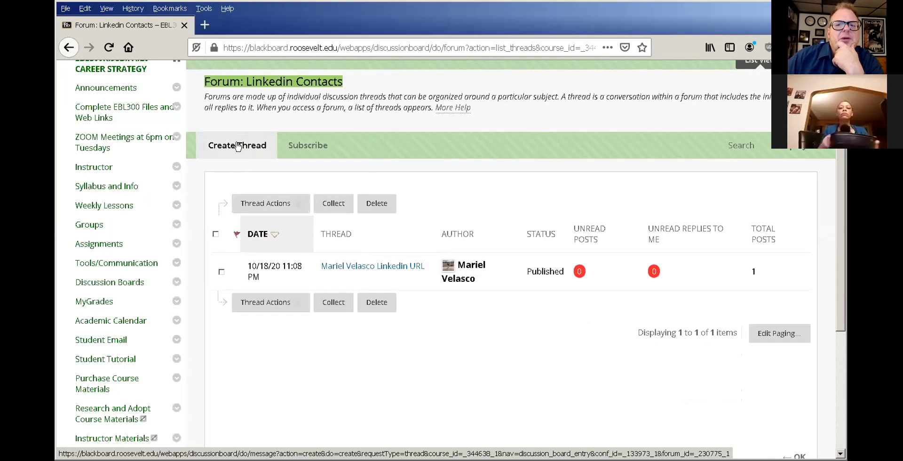
Start a new thread with the subject set to the poster's name followed by 'Linkedin Information'.
{"action": "left_click", "coordinate": [237, 146]}
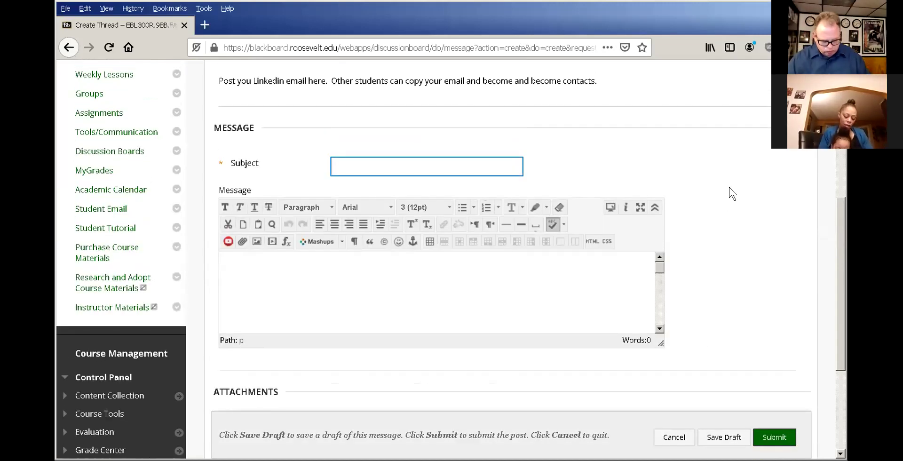
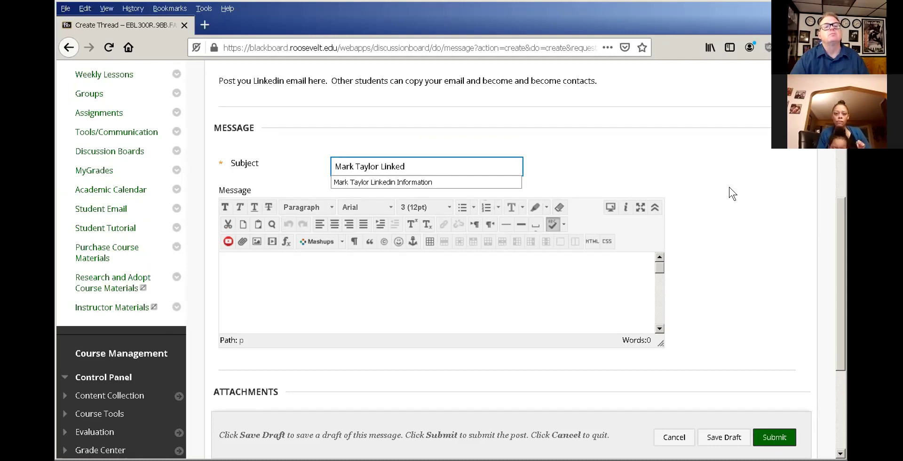
{"action": "type", "text": "in Inv"}
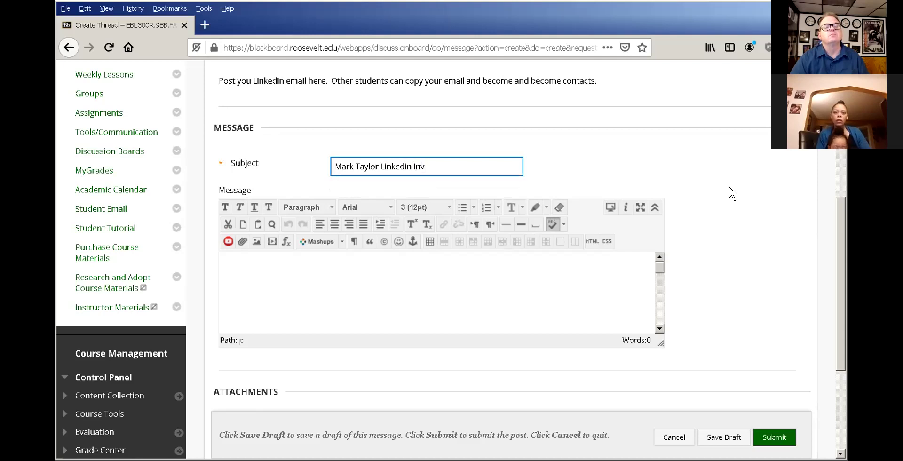
{"action": "key", "text": "BackSpace"}
{"action": "type", "text": "formation"}
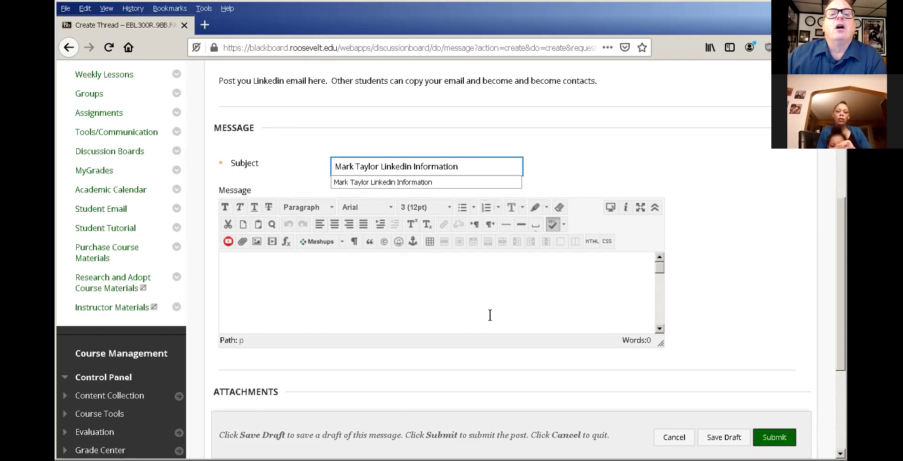
{"action": "left_click", "coordinate": [501, 256]}
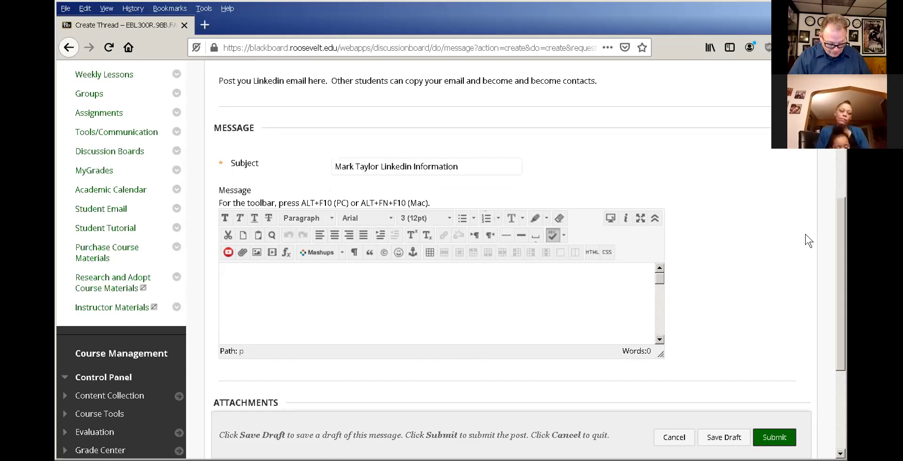
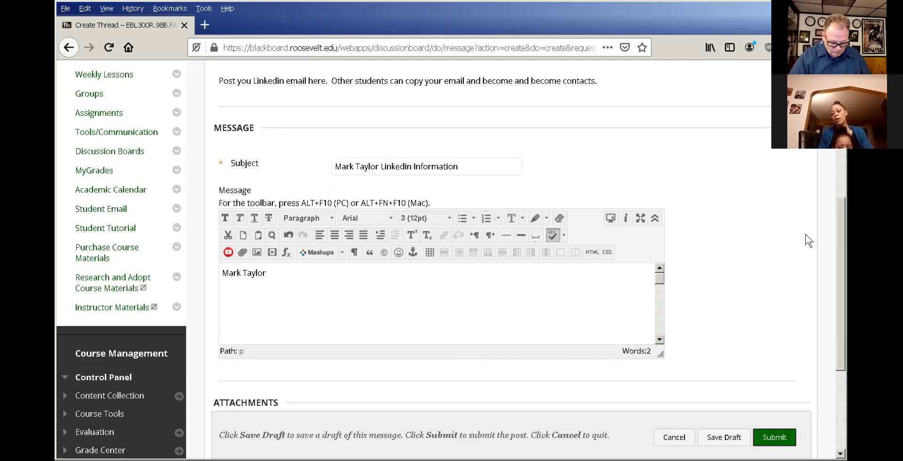
Write the intro line about the LinkedIn webpage and email, ending with a colon, and paste the profile URL below it.
{"action": "type", "text": "'s Linkedin "}
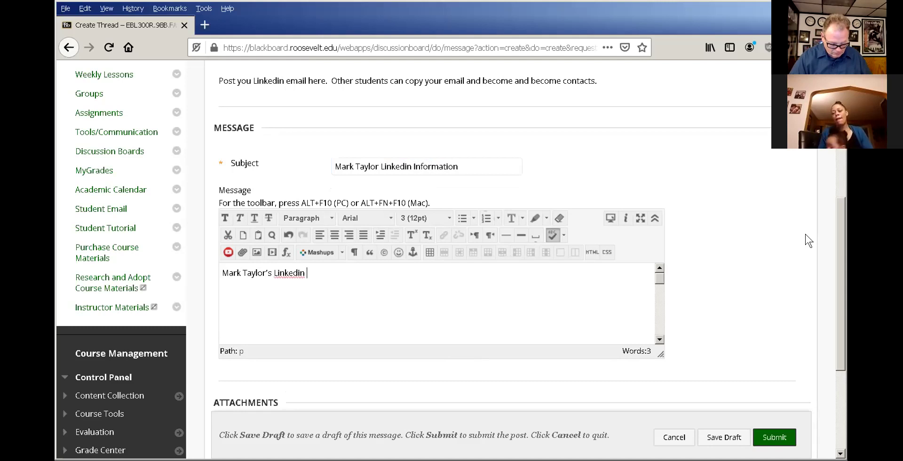
{"action": "type", "text": "webpage and email."}
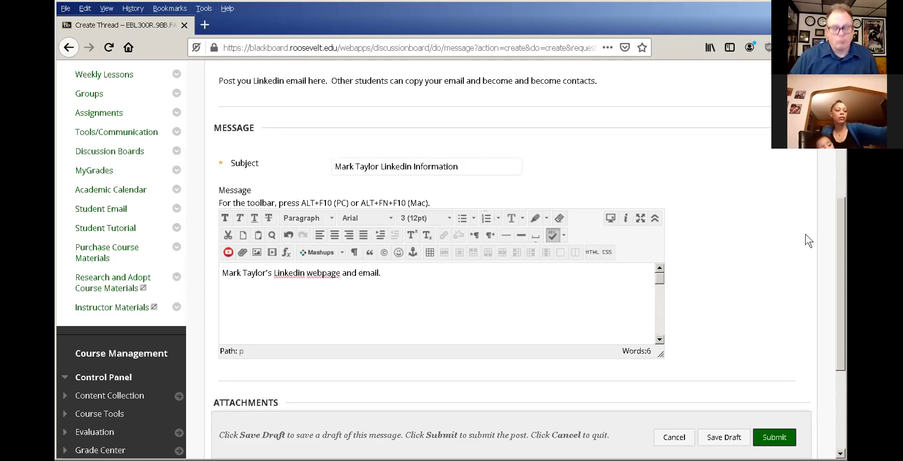
{"action": "key", "text": "BackSpace"}
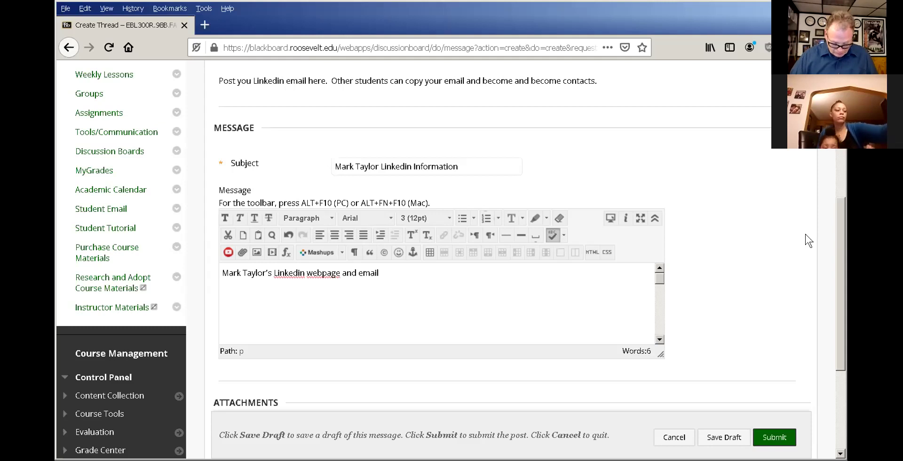
{"action": "type", "text": ":"}
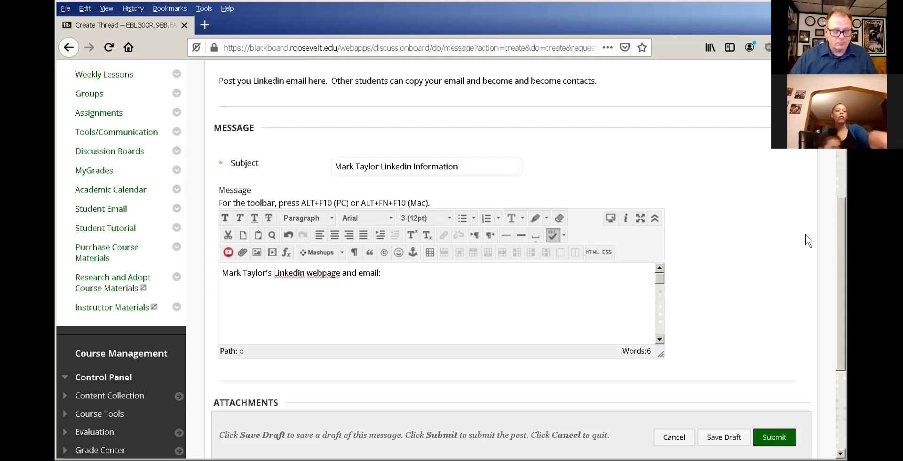
{"action": "key", "text": "Return"}
{"action": "key", "text": "Return"}
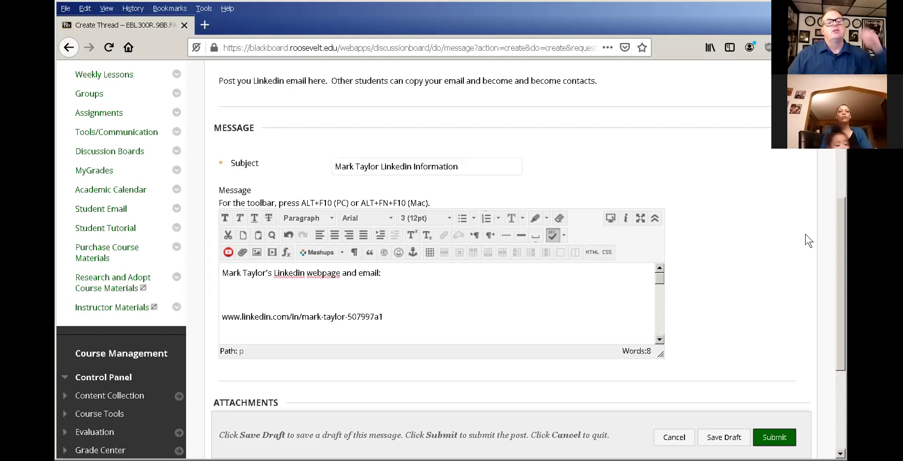
{"action": "key", "text": "Home"}
{"action": "key", "text": "BackSpace"}
{"action": "left_click", "coordinate": [418, 294]}
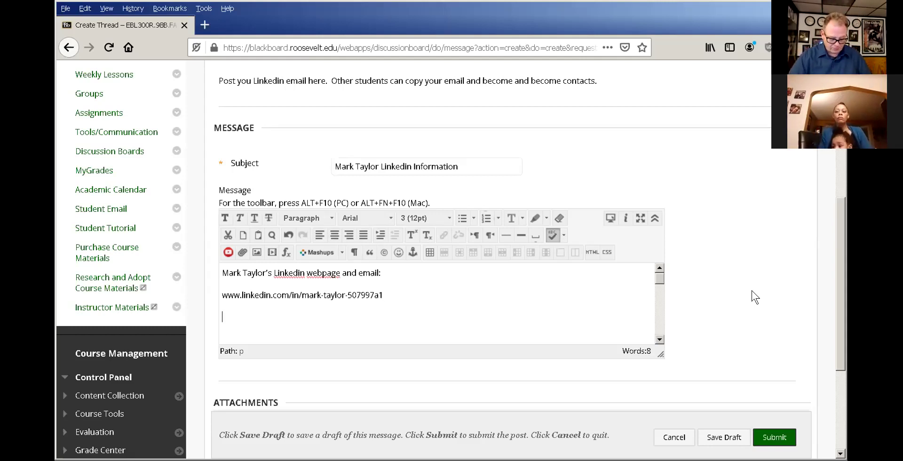
Add the contact's e-mail address on a new line and submit the thread.
{"action": "key", "text": "Return"}
{"action": "type", "text": "mt"}
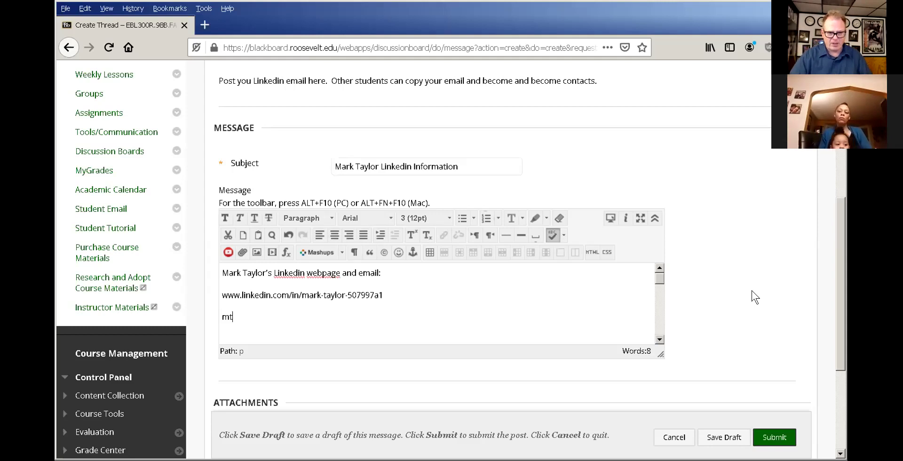
{"action": "key", "text": "BackSpace"}
{"action": "key", "text": "BackSpace"}
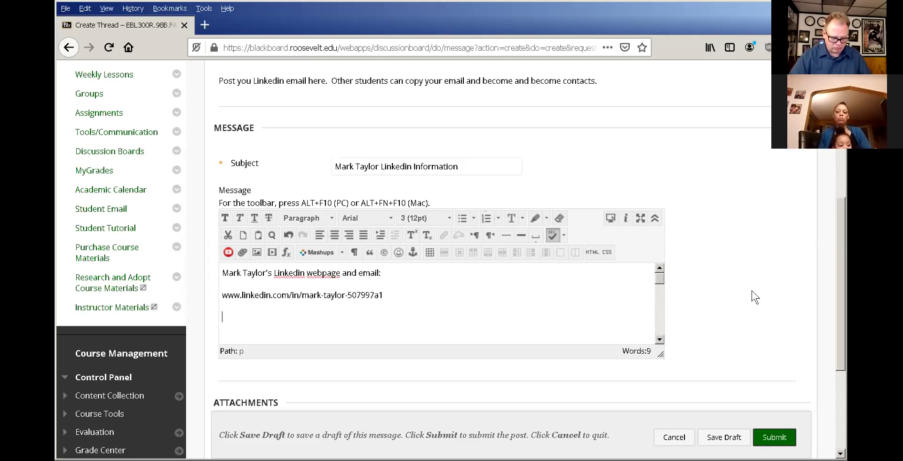
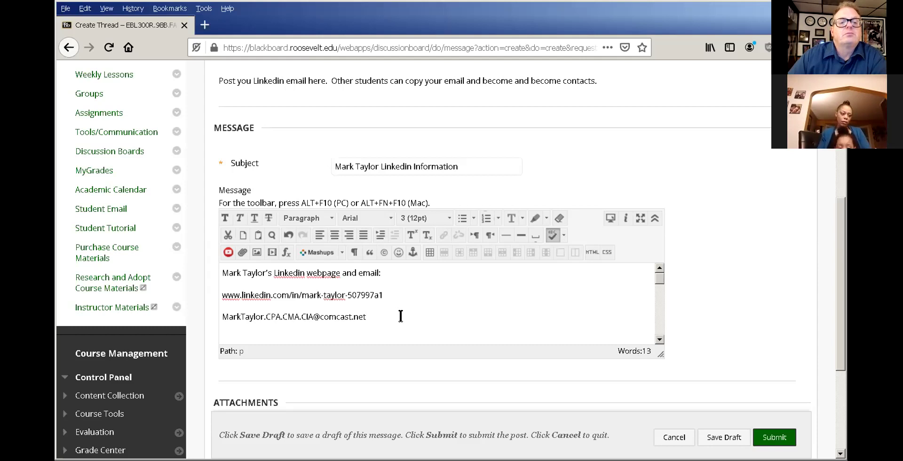
{"action": "left_click", "coordinate": [766, 437]}
Open the newly posted Linkedin Information thread from the forum list.
{"action": "scroll", "coordinate": [605, 332], "scroll_direction": "down", "scroll_amount": 3}
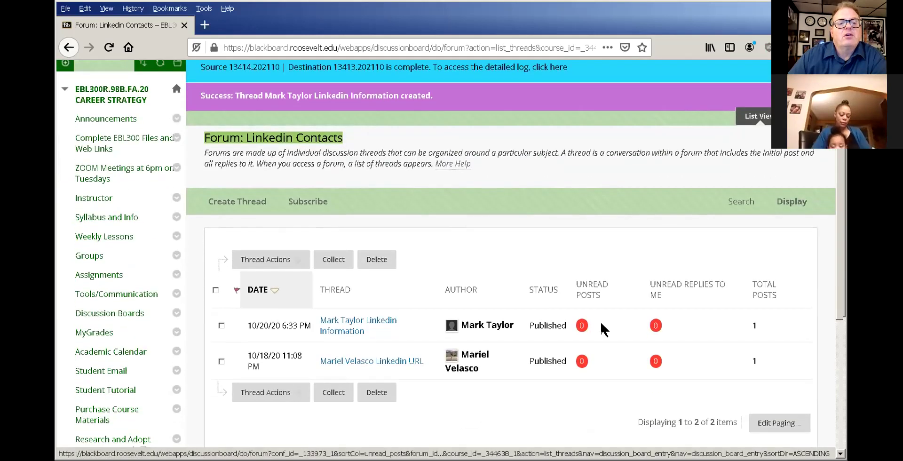
{"action": "scroll", "coordinate": [604, 331], "scroll_direction": "down", "scroll_amount": 1}
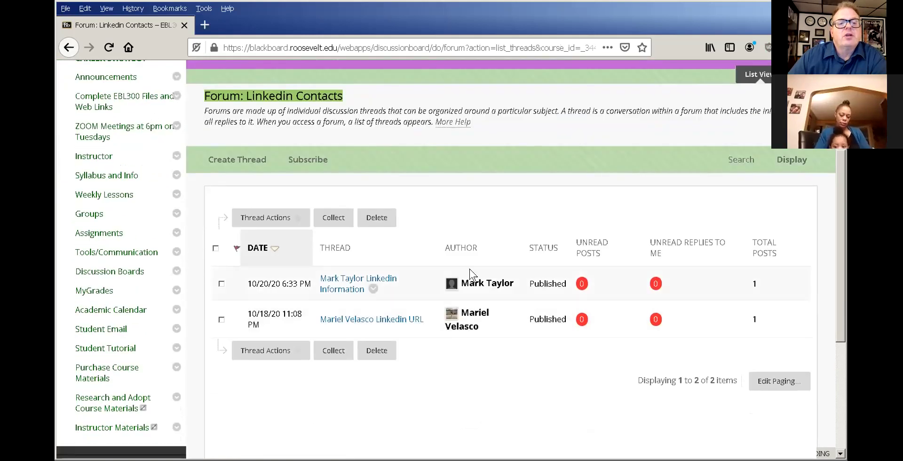
{"action": "left_click", "coordinate": [341, 278]}
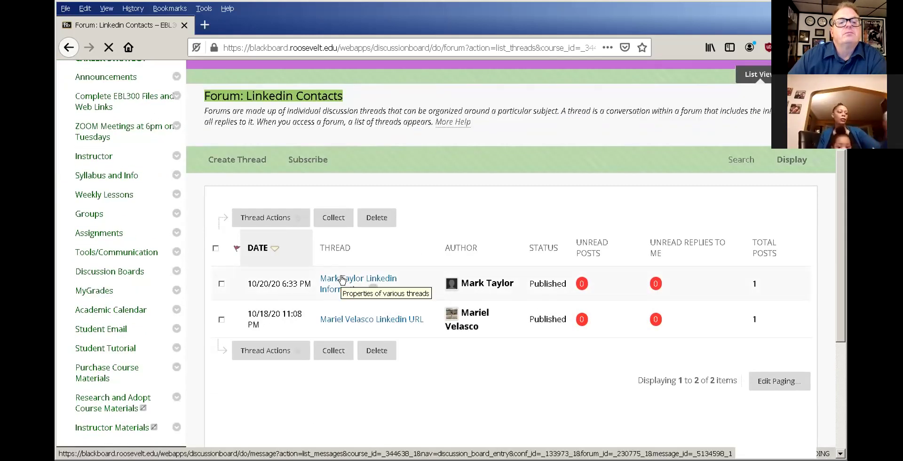
{"action": "scroll", "coordinate": [341, 278], "scroll_direction": "down", "scroll_amount": 7}
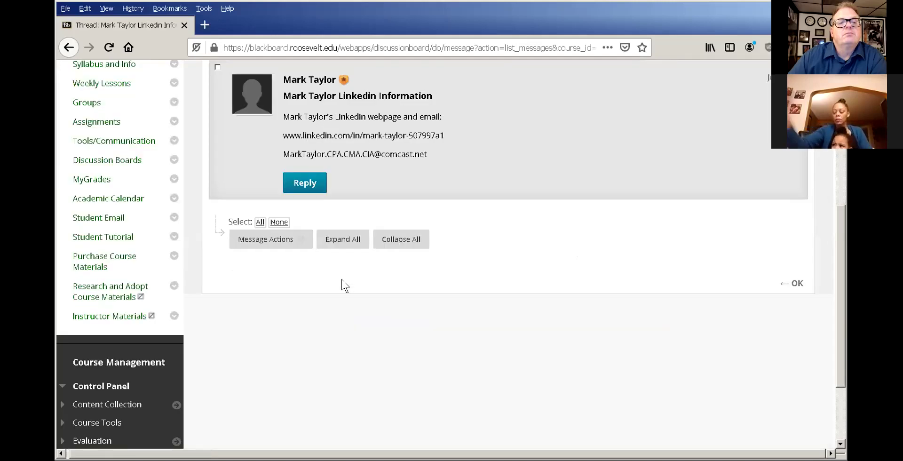
{"action": "scroll", "coordinate": [342, 279], "scroll_direction": "up", "scroll_amount": 1}
{"action": "scroll", "coordinate": [345, 279], "scroll_direction": "up", "scroll_amount": 1}
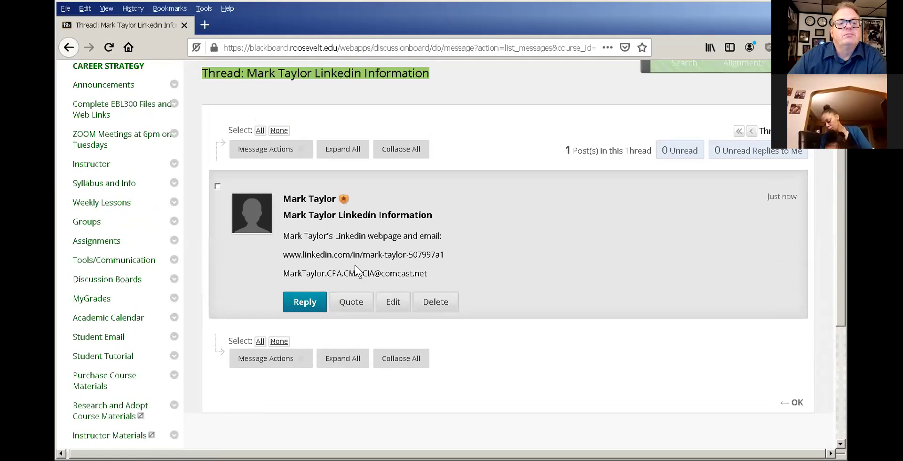
Select the e-mail address line in the posted message to confirm it appears.
{"action": "right_click", "coordinate": [437, 258]}
{"action": "left_click", "coordinate": [373, 244]}
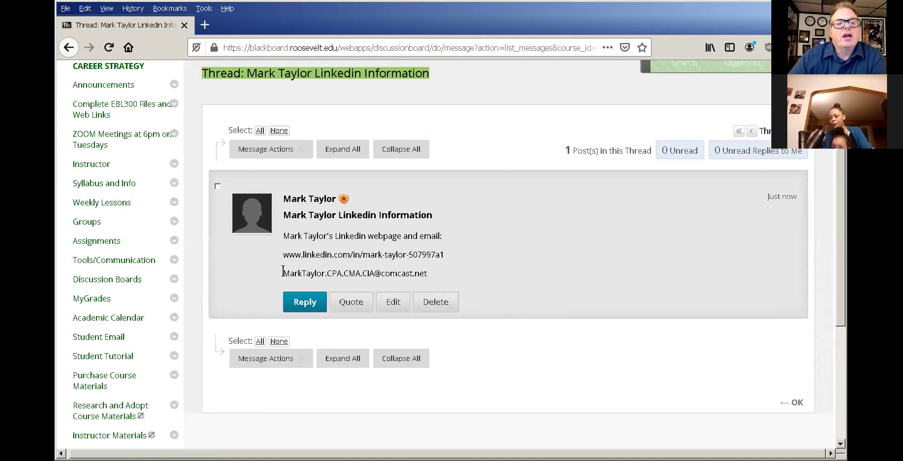
{"action": "left_click_drag", "start_coordinate": [283, 273], "coordinate": [475, 282]}
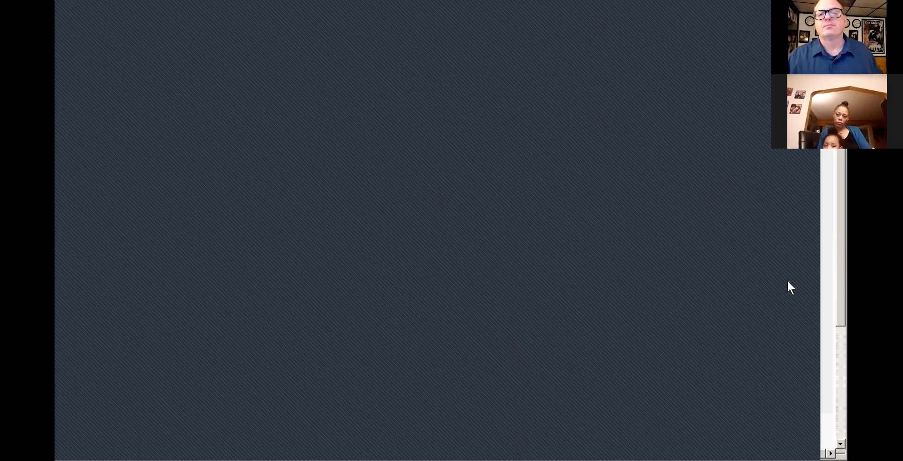
{"action": "right_click", "coordinate": [776, 253]}
{"action": "left_click", "coordinate": [330, 231]}
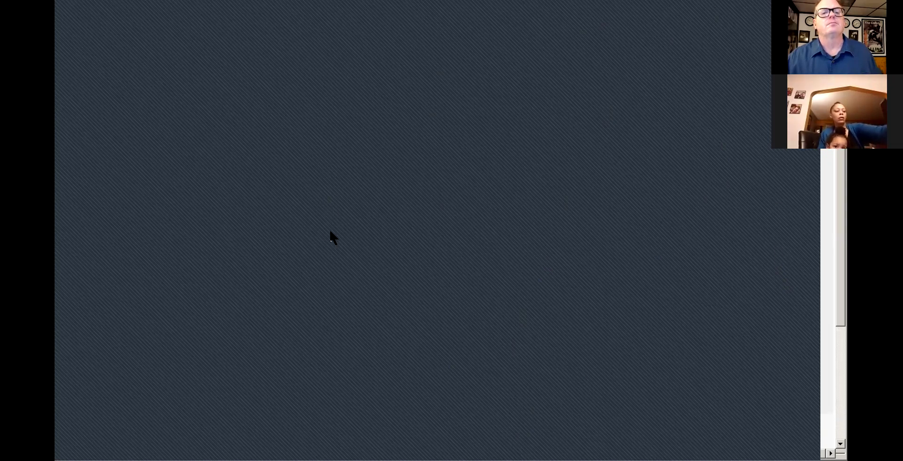